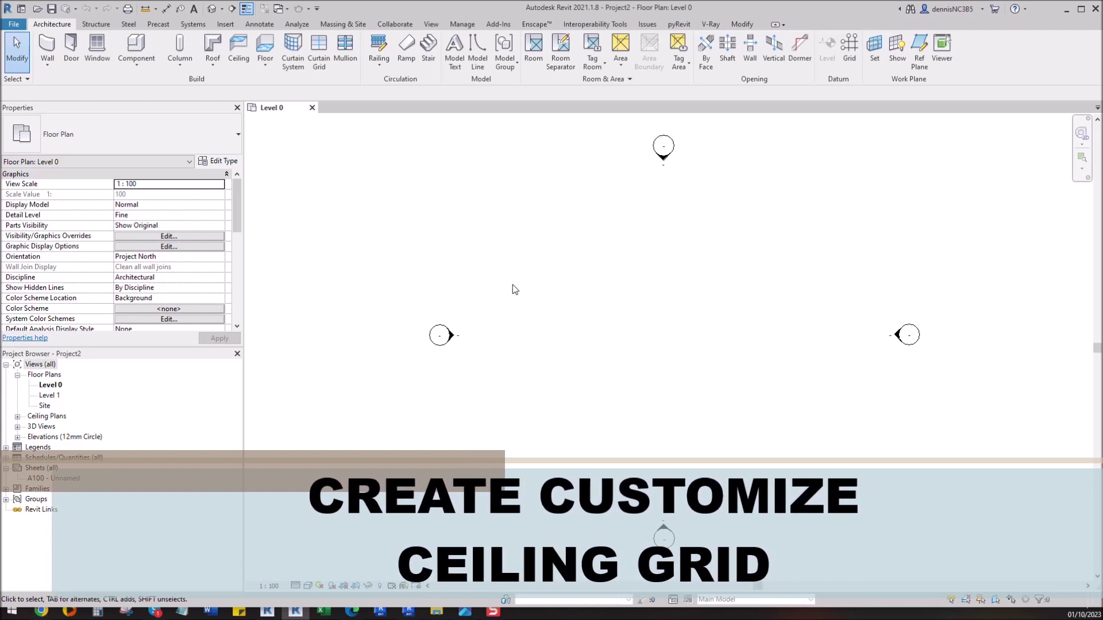
Show the Wall drop-down list of Architectural, Structural and other wall types
left_click(49, 69)
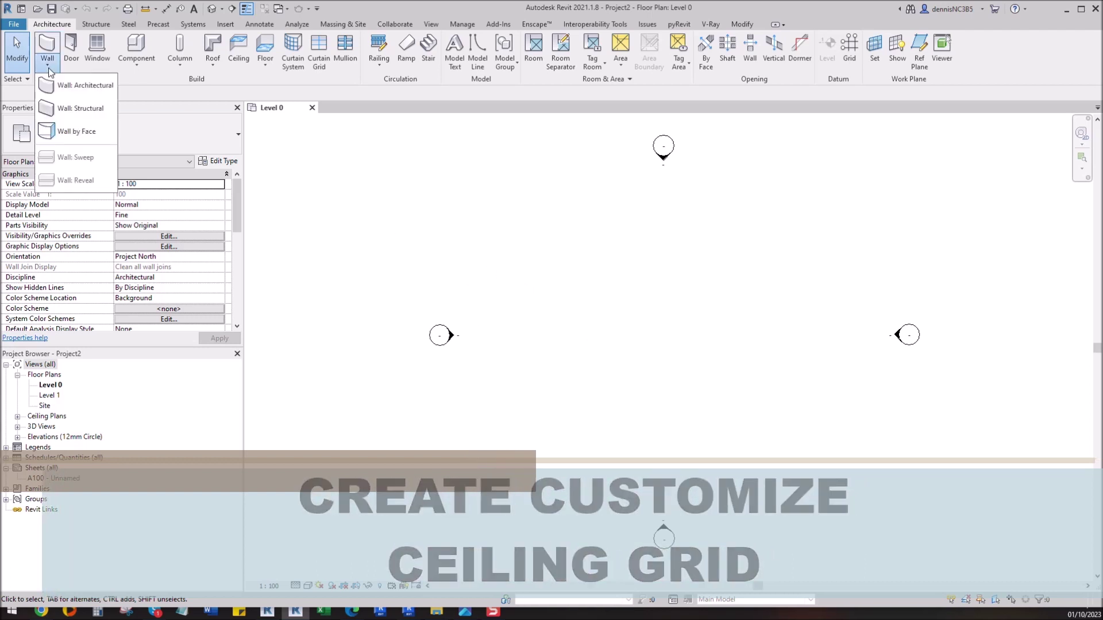
Draw a 10000 by 5800 rectangle of structural walls on Level 0
left_click(99, 110)
left_click(476, 40)
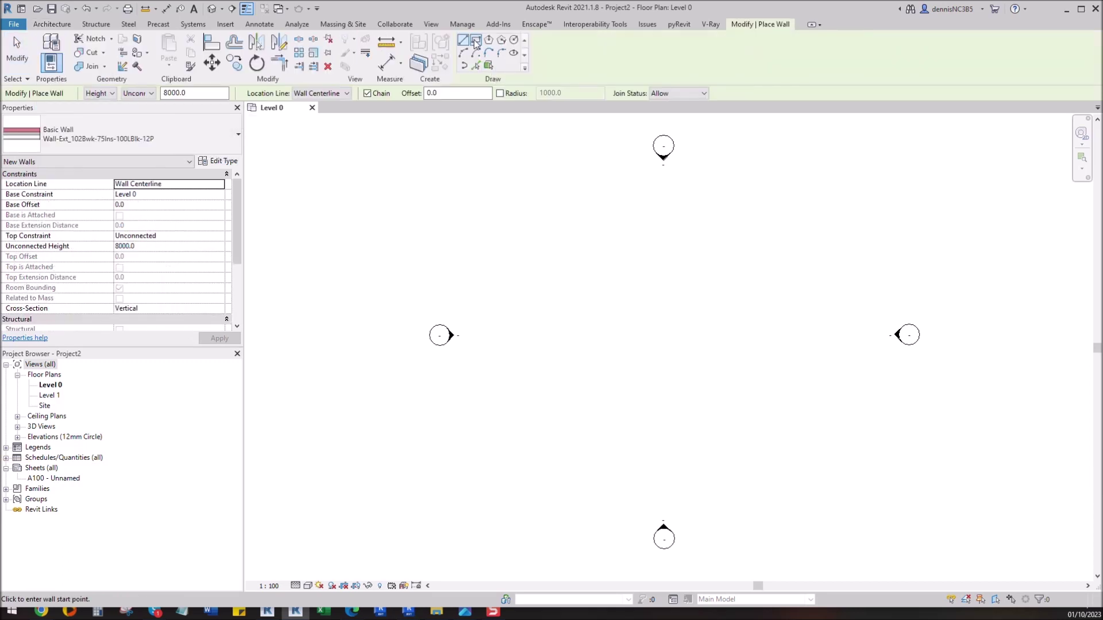
left_click(579, 270)
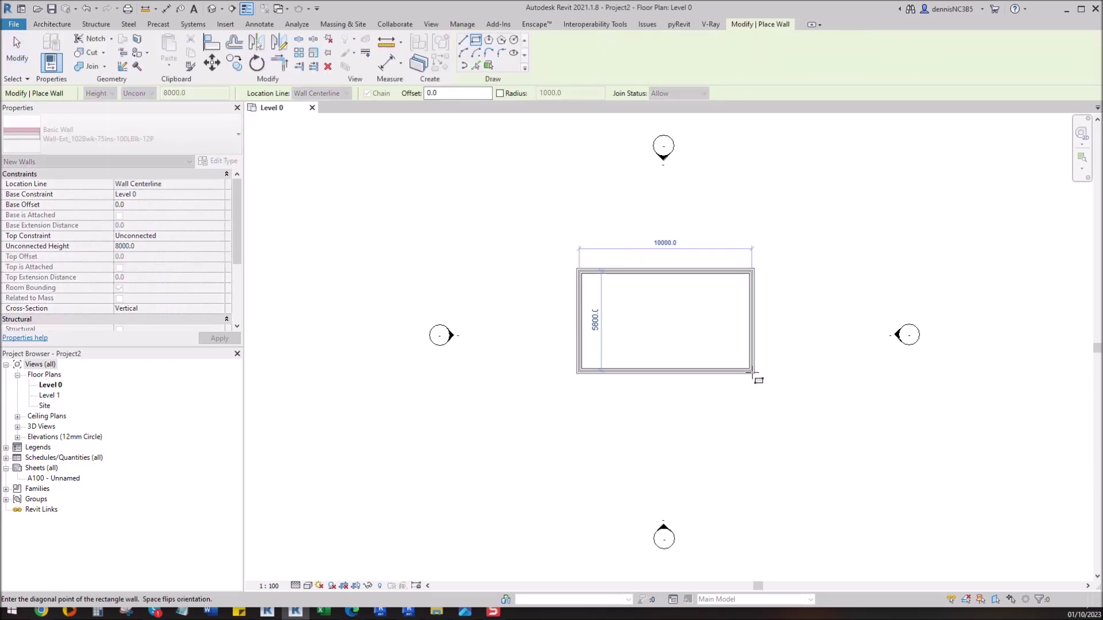
left_click(751, 380)
left_click(18, 49)
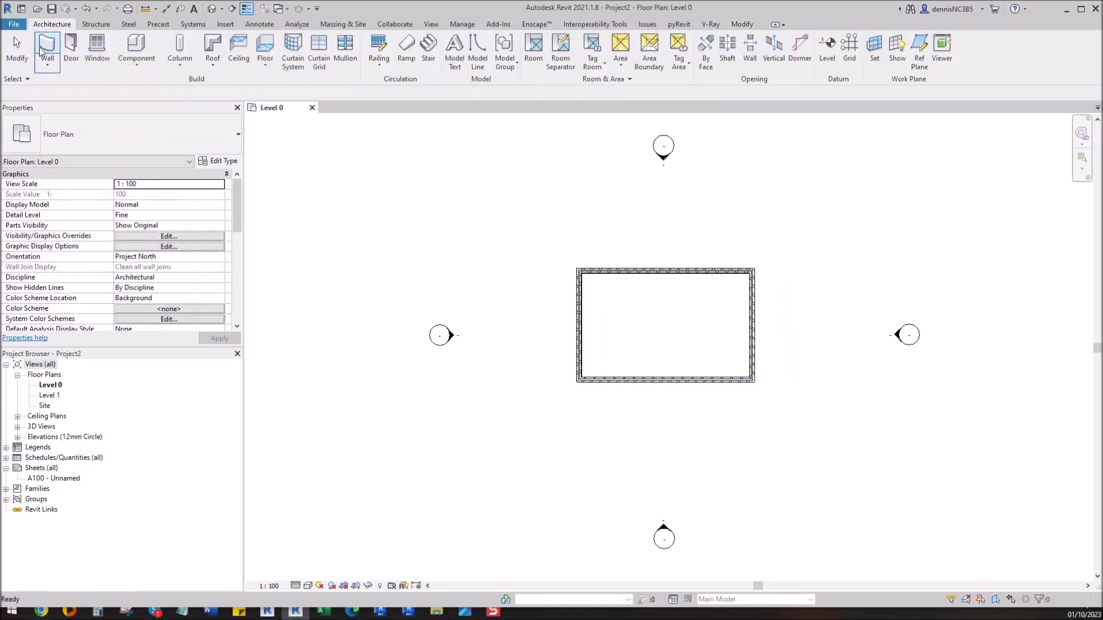
scroll(793, 350, "up", 2)
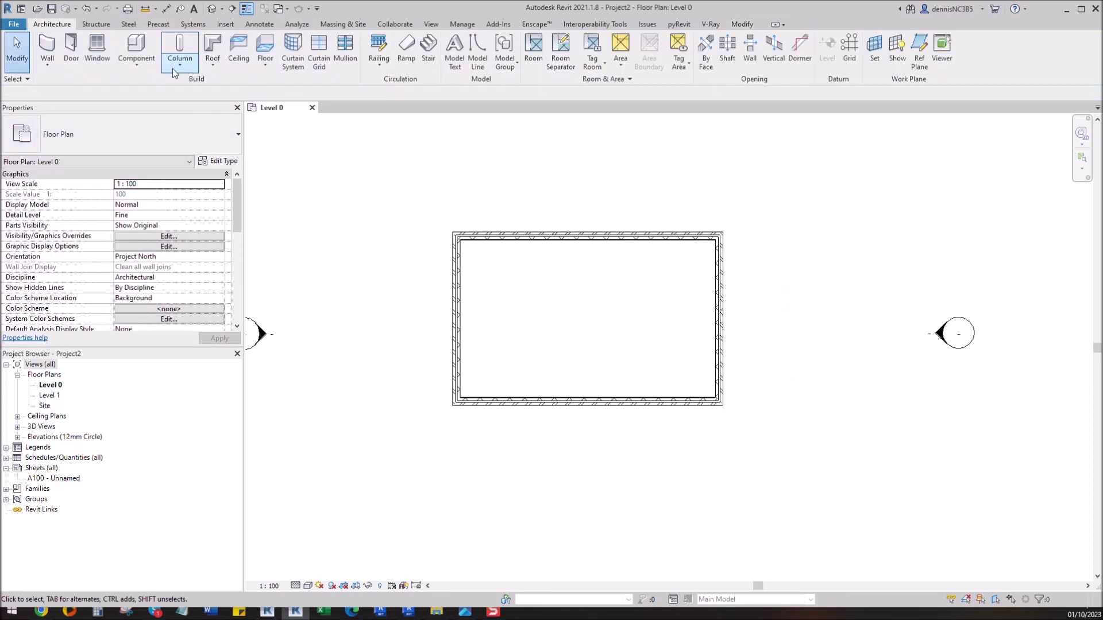
left_click(238, 49)
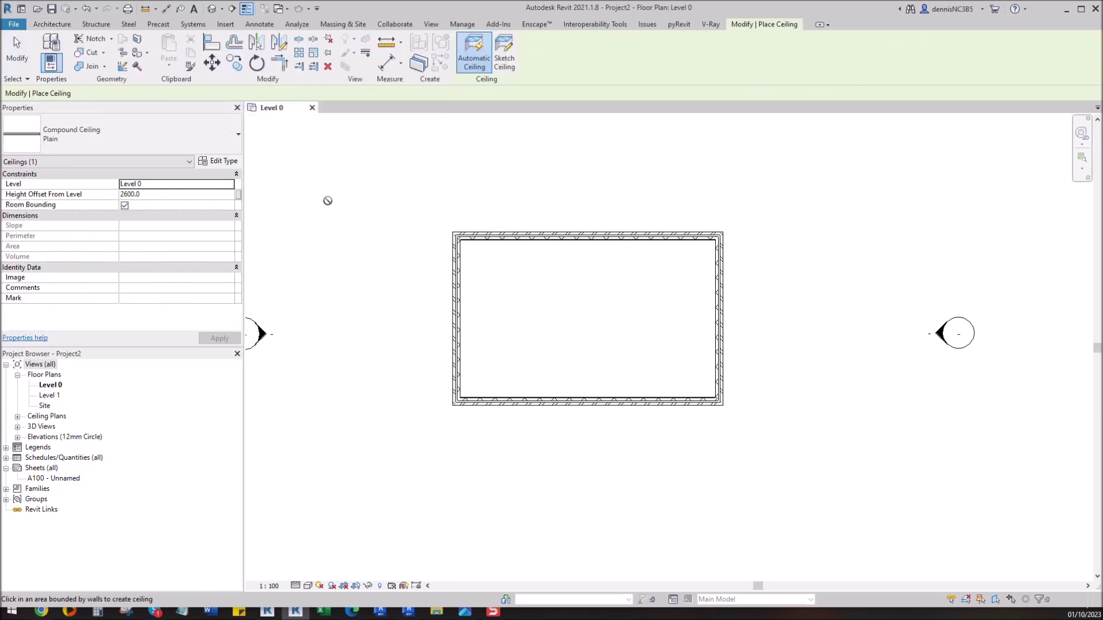
Sketch a rectangular 600x600mm_Grid ceiling corner to corner over the room, 2600 above Level 0
left_click(201, 135)
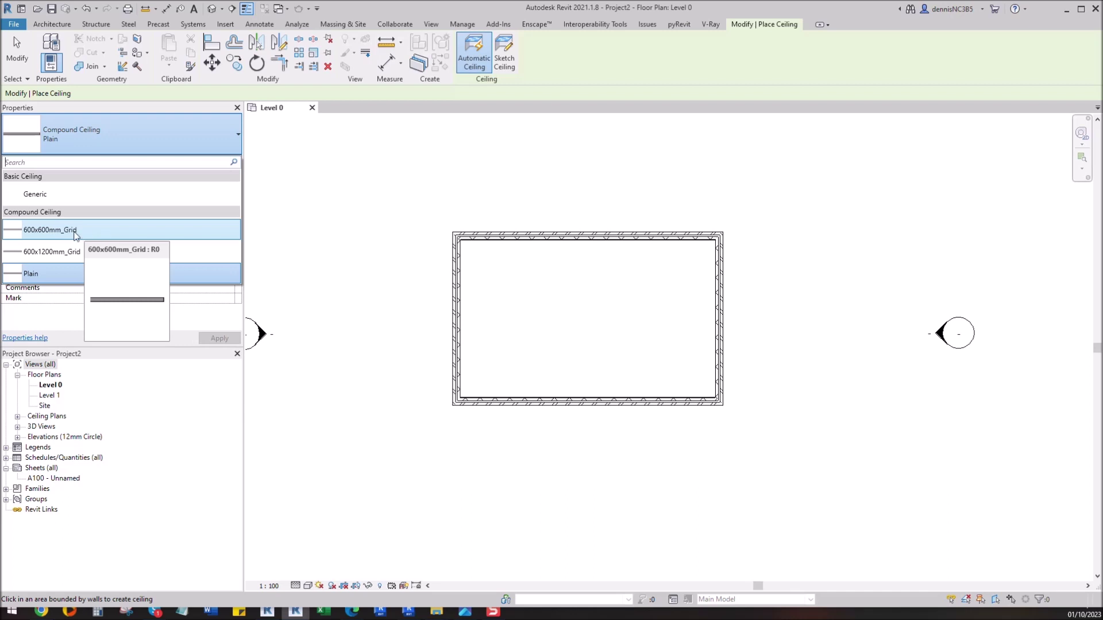
left_click(50, 230)
left_click(504, 52)
left_click(563, 39)
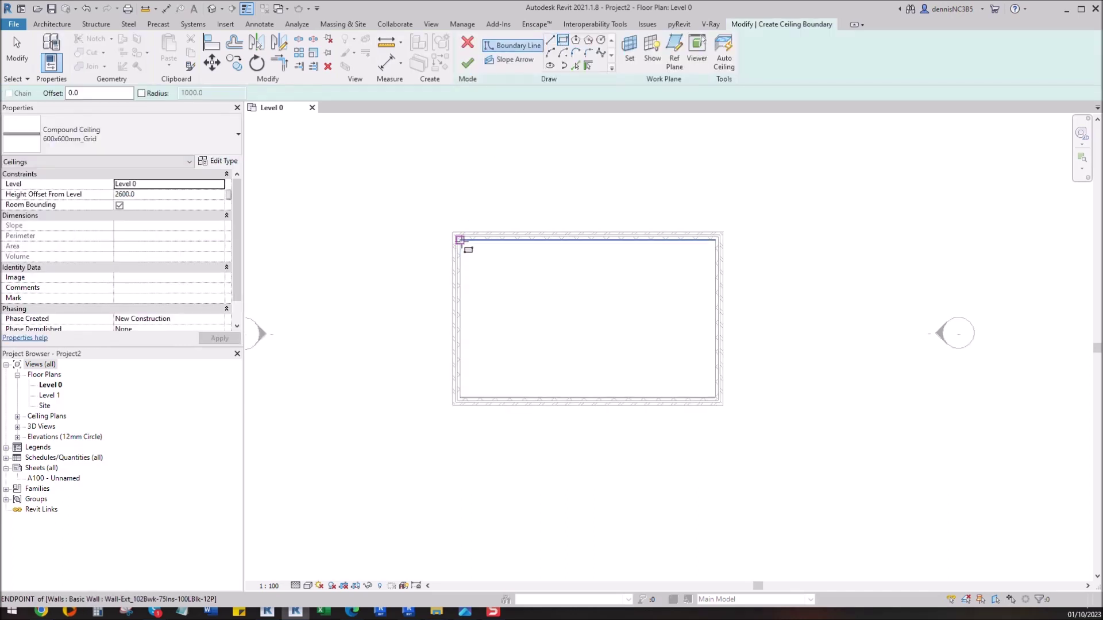
left_click(460, 239)
scroll(718, 396, "up", 3)
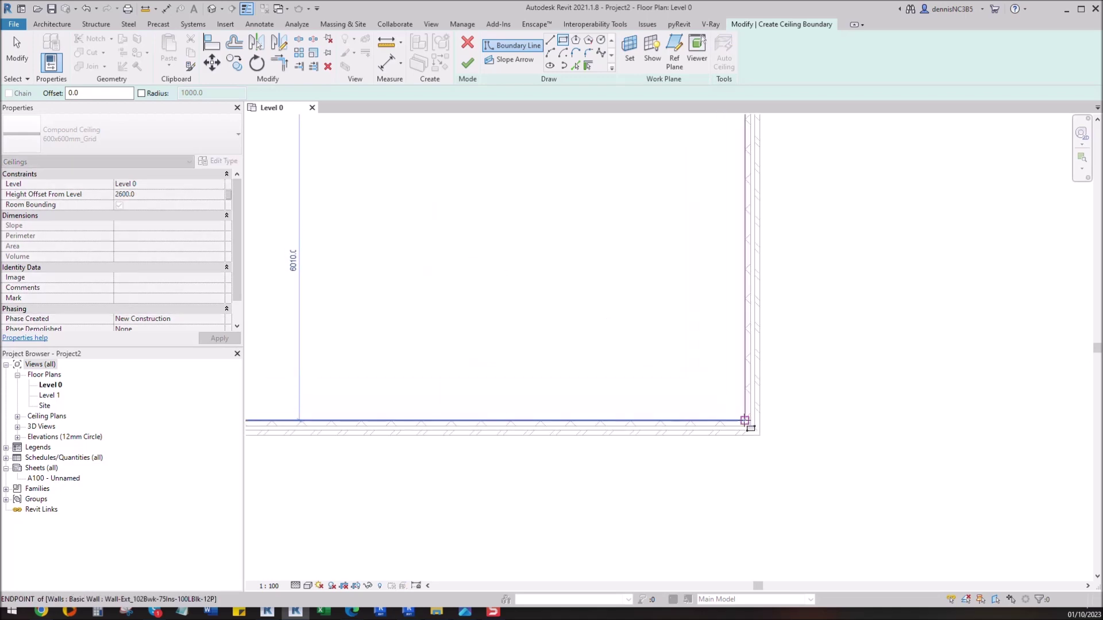
left_click(745, 421)
left_click(467, 63)
scroll(601, 238, "down", 3)
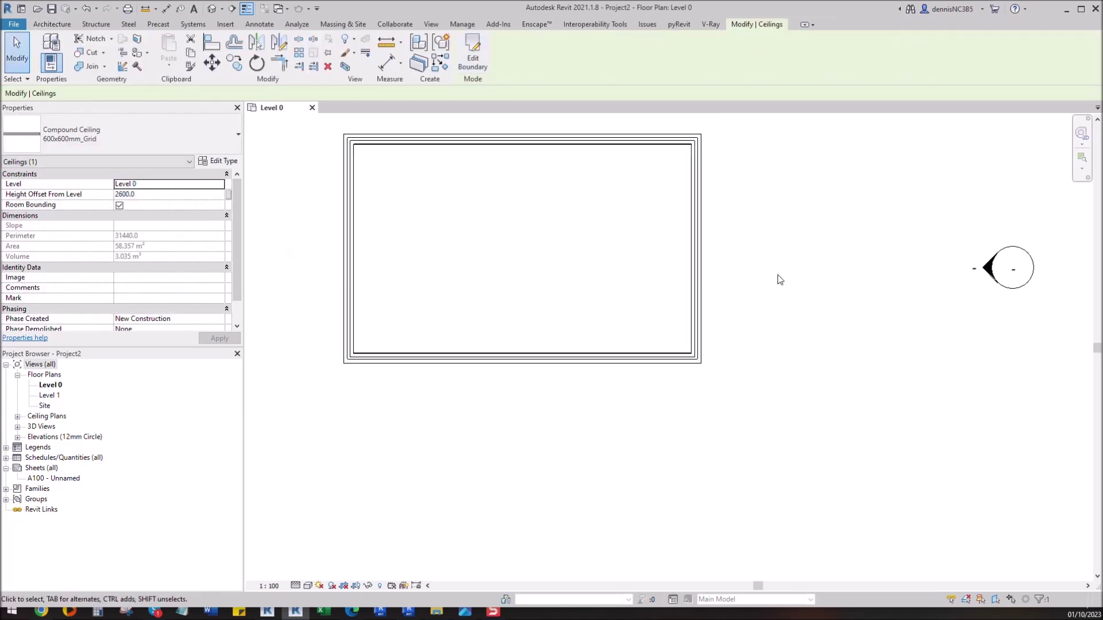
key("Escape")
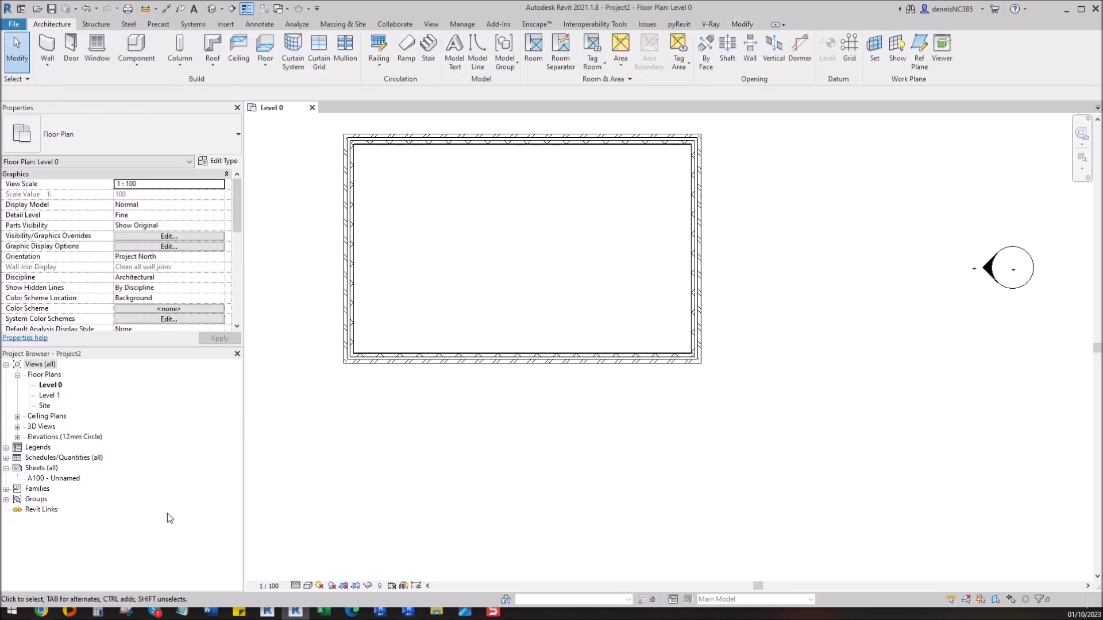
Open the Level 0 ceiling plan from the Ceiling Plans list
left_click(17, 417)
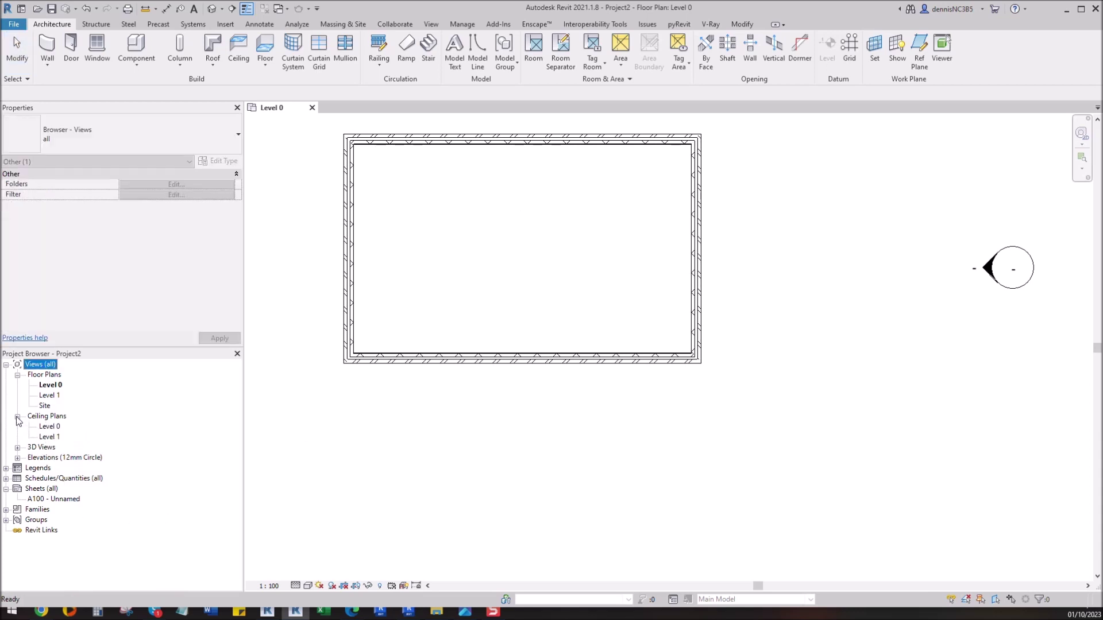
double_click(58, 427)
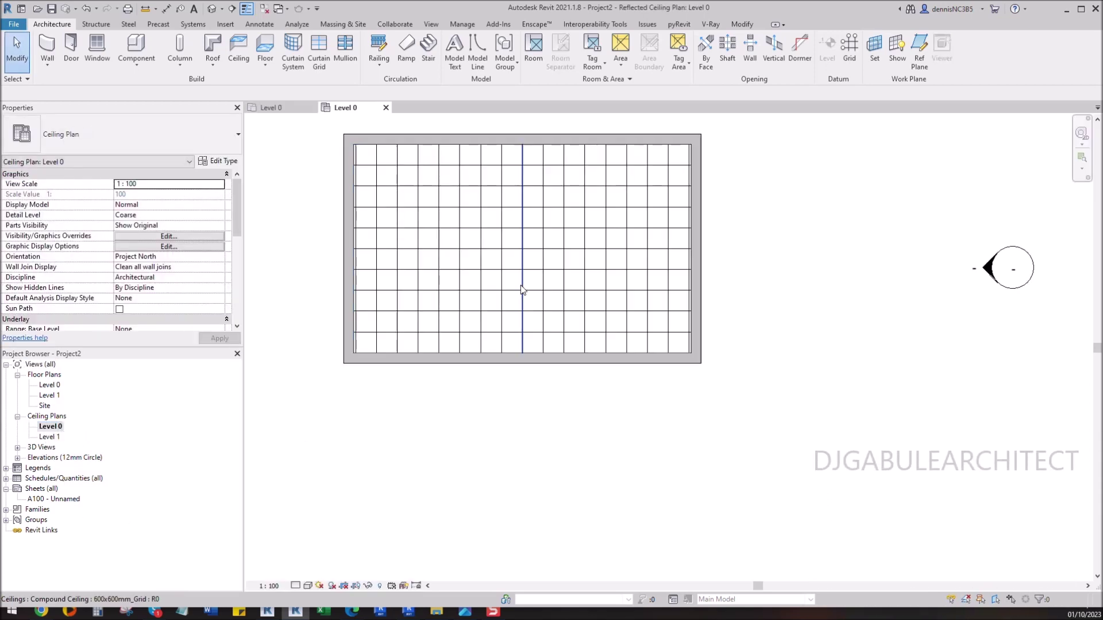
scroll(334, 224, "up", 3)
scroll(453, 313, "down", 1)
scroll(452, 313, "down", 1)
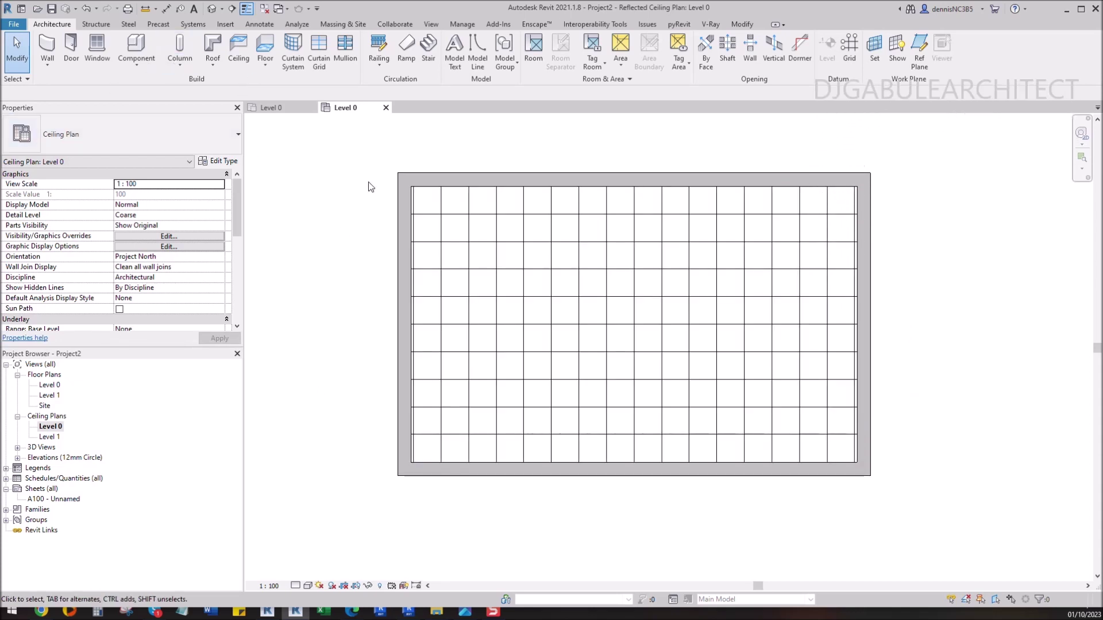
left_click(474, 67)
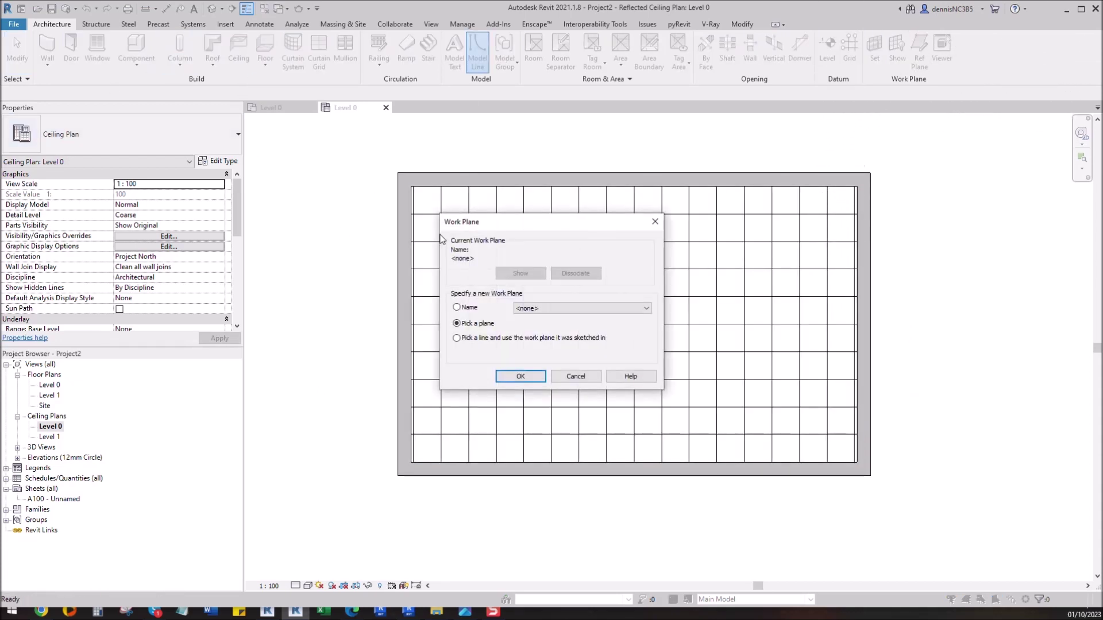
key("Escape")
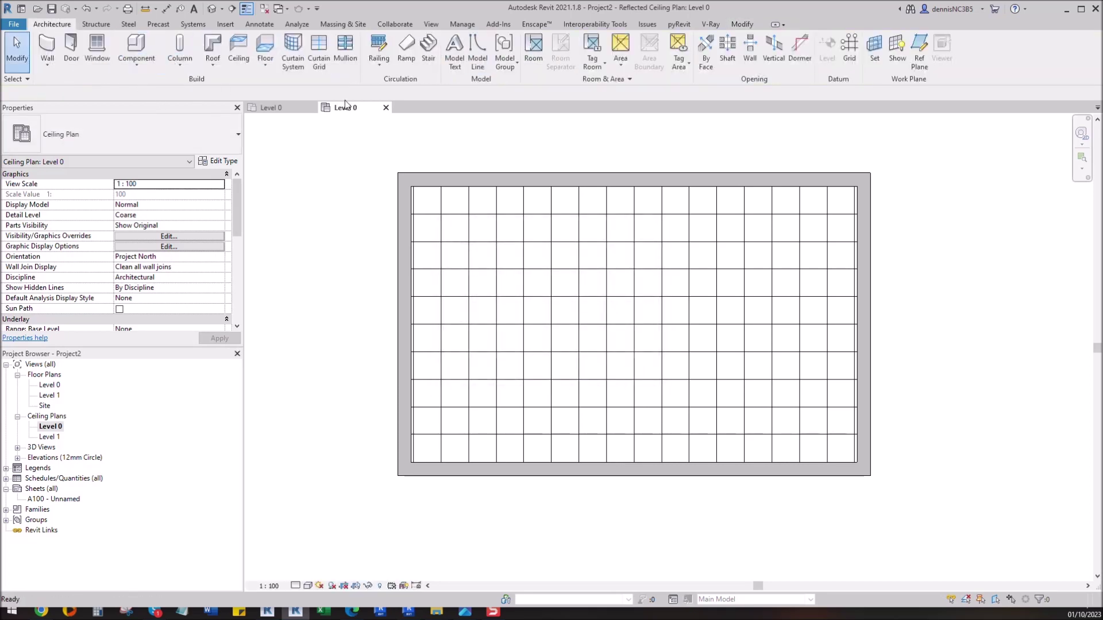
Draw two short horizontal detail lines left of the room with DL and check their length
key("d")
key("l")
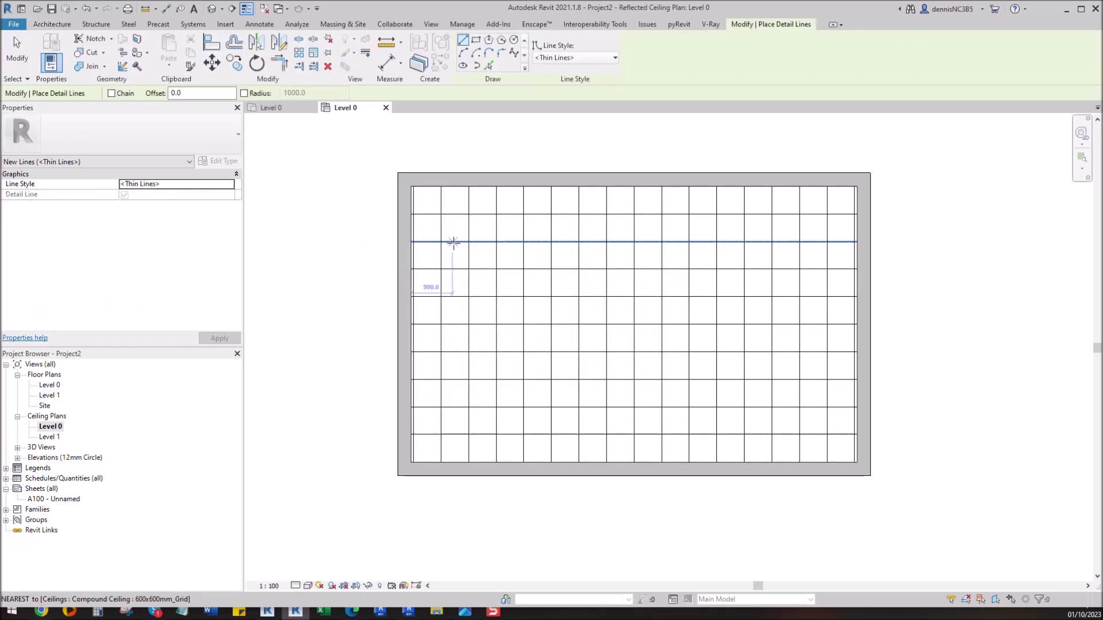
left_click(333, 241)
left_click(454, 241)
left_click(434, 269)
left_click(326, 267)
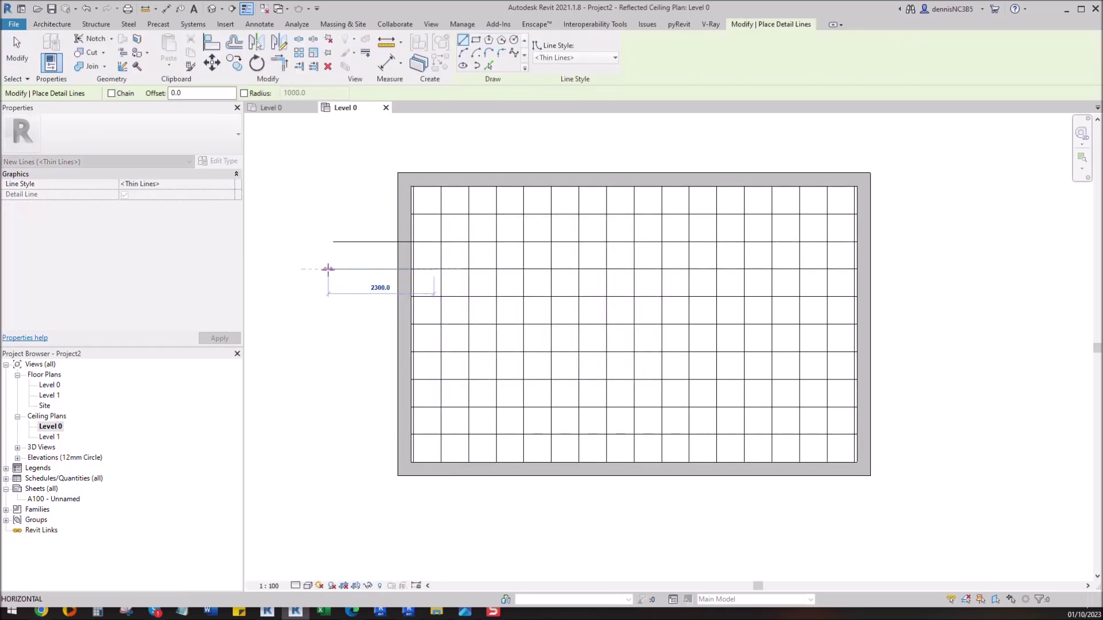
key("Escape")
key("Escape")
scroll(327, 268, "up", 2)
left_click(357, 272)
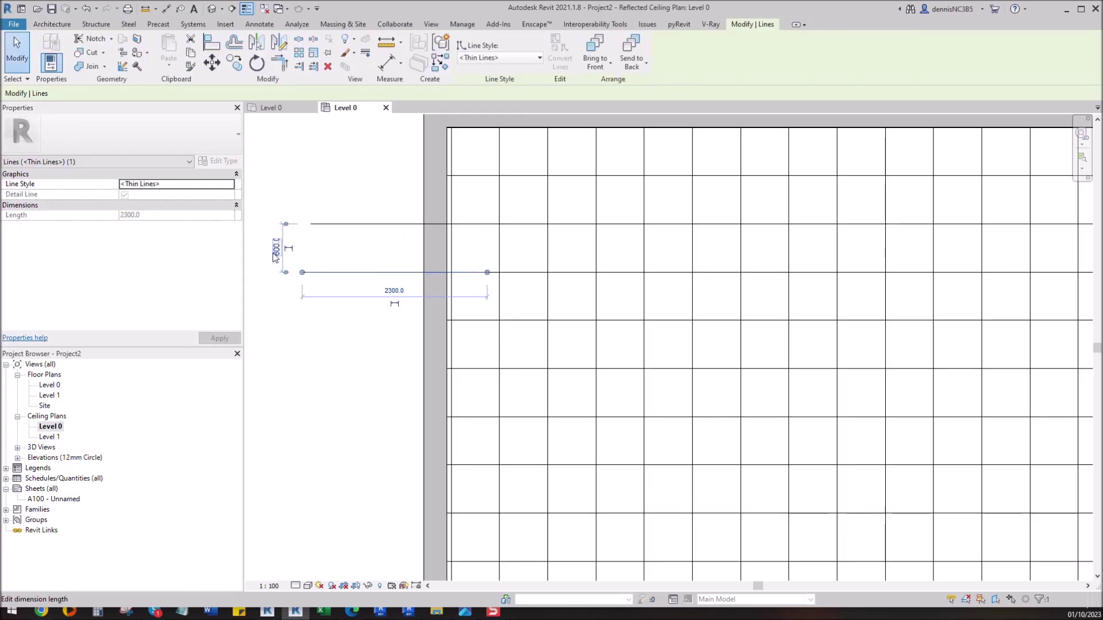
key("Escape")
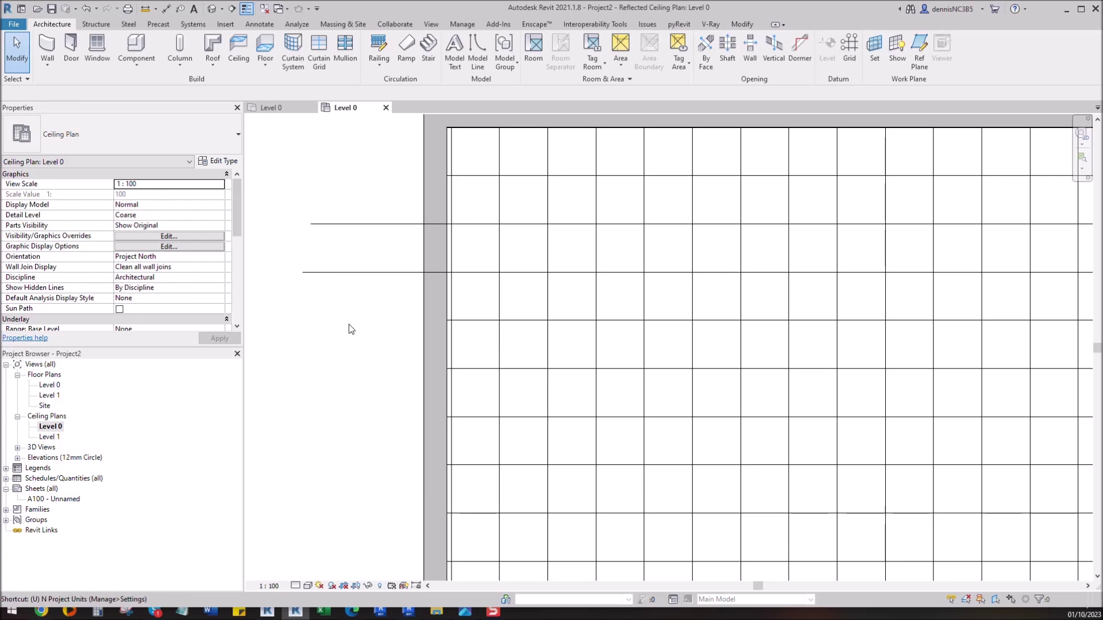
Bring up Project Units with UN and the area format settings
key("u")
key("n")
left_click(628, 235)
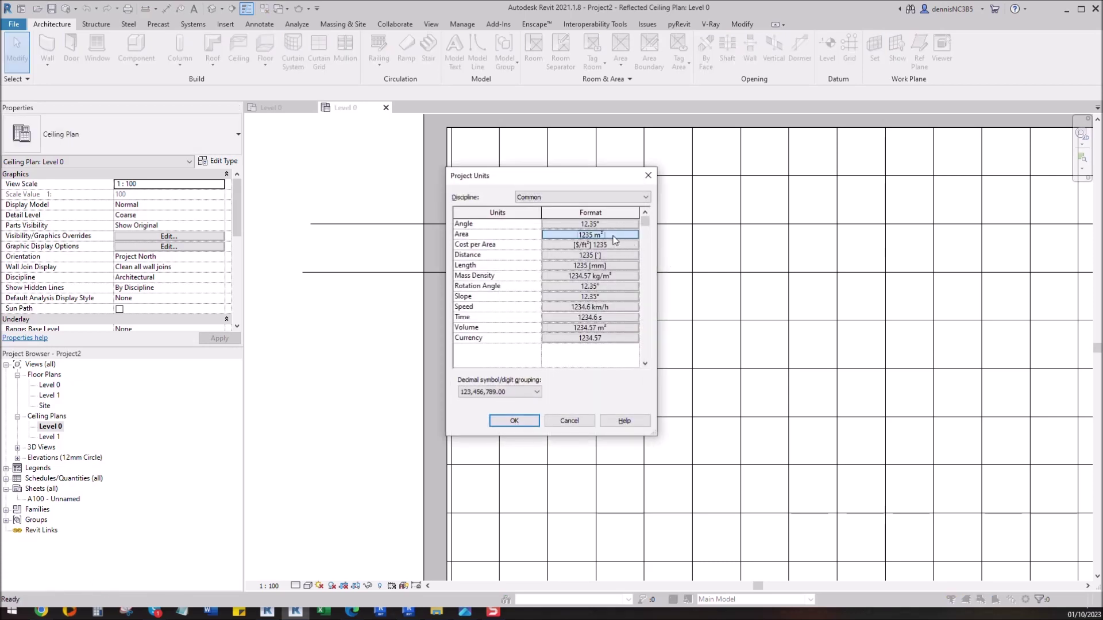
Set area units to square feet and length to inches, leaving distance unchanged
left_click(574, 244)
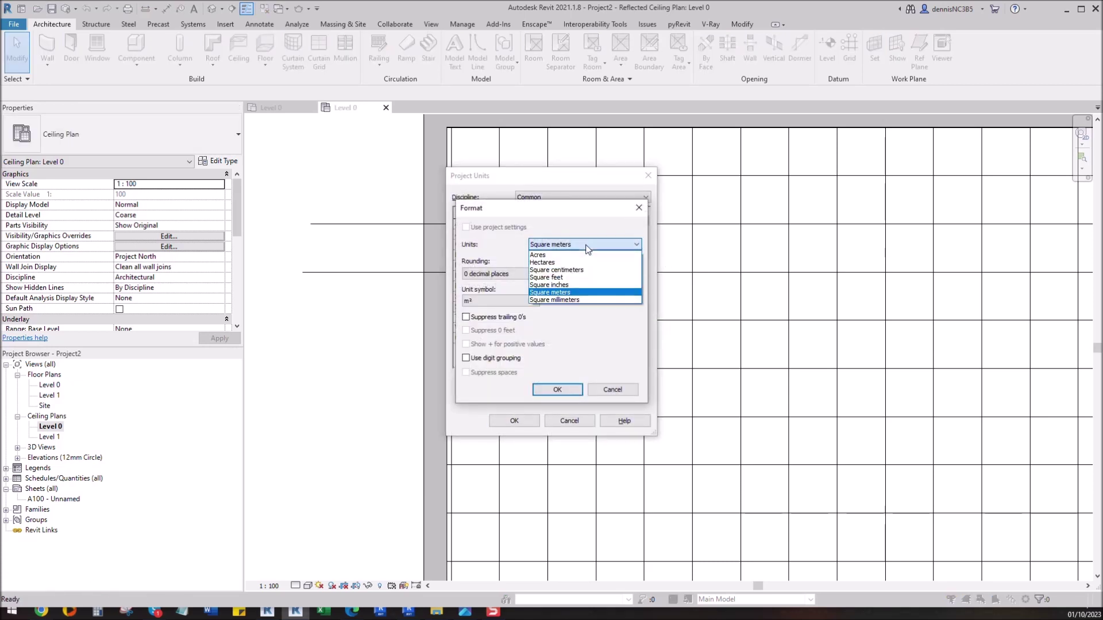
left_click(573, 278)
left_click(558, 390)
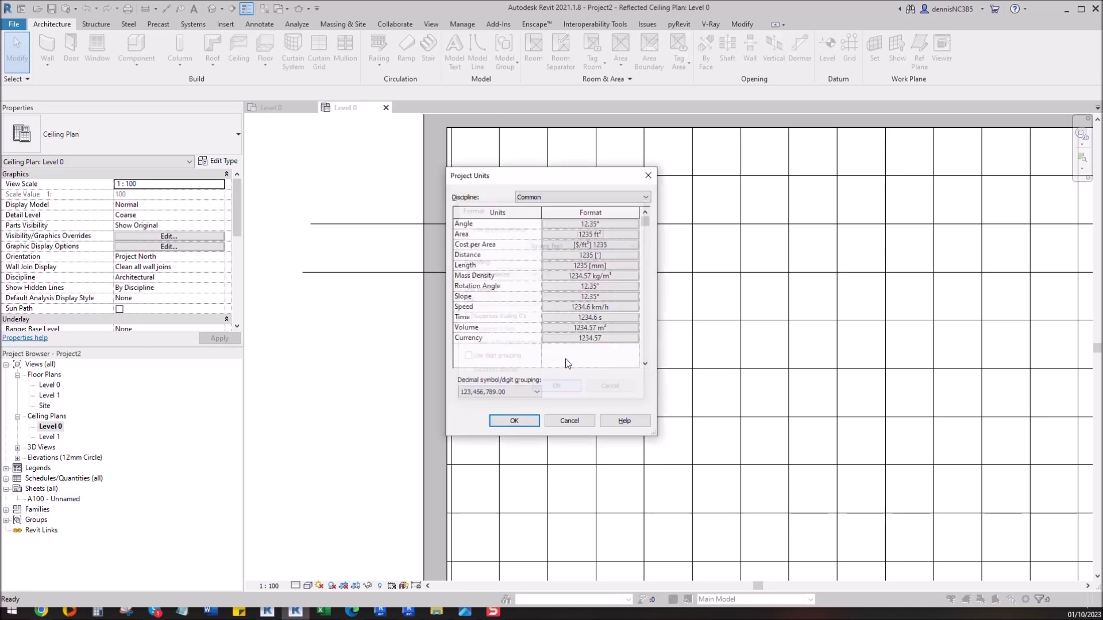
left_click(609, 265)
left_click(580, 244)
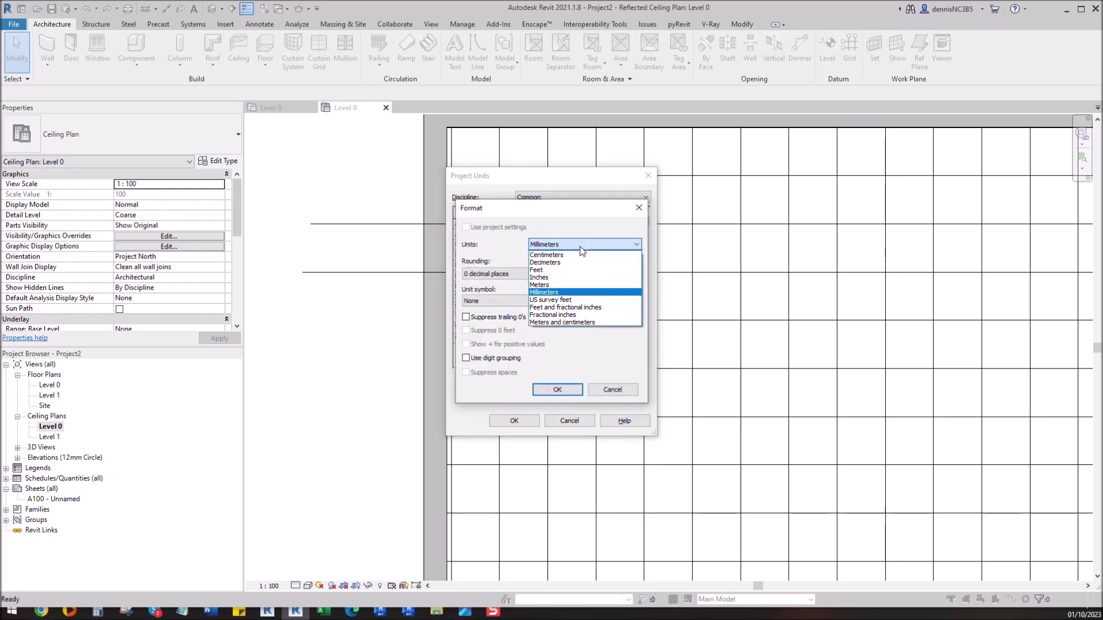
left_click(568, 278)
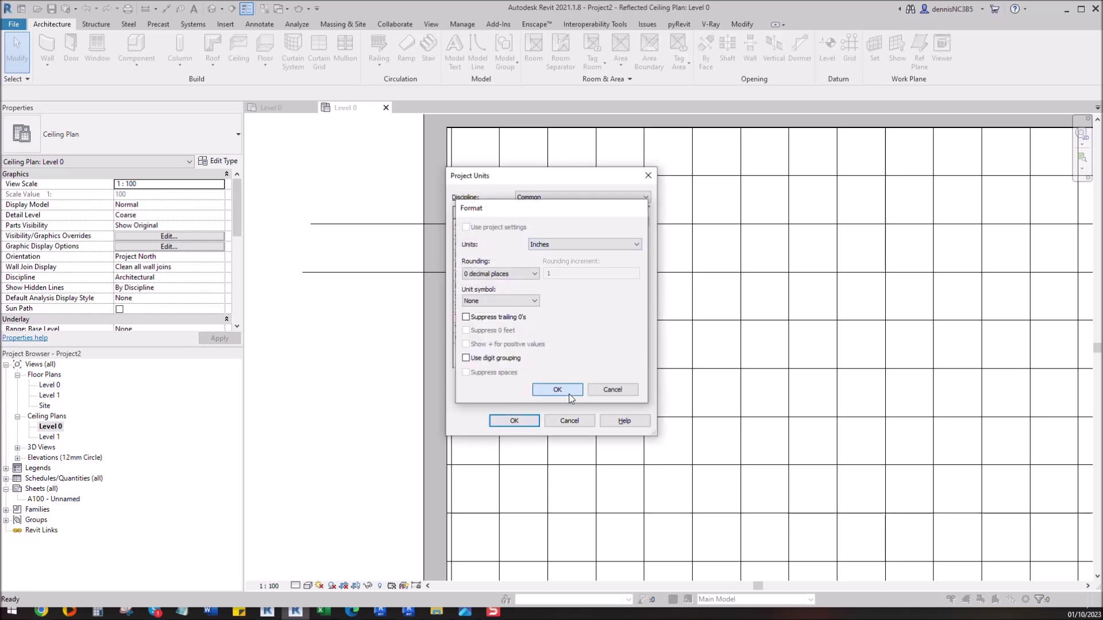
left_click(569, 391)
left_click(608, 256)
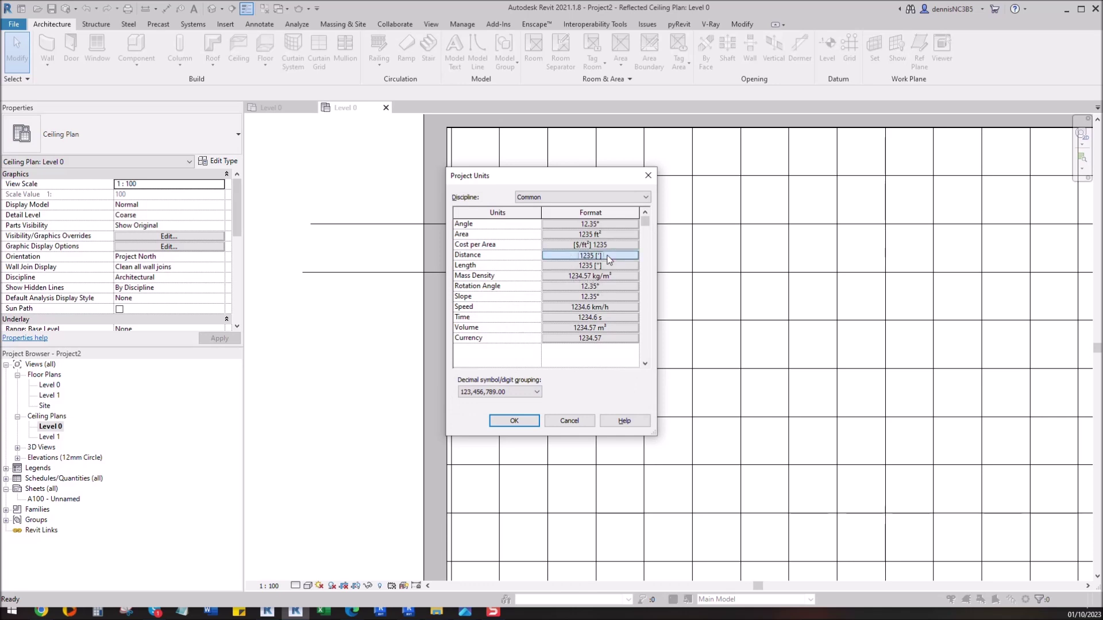
left_click(577, 390)
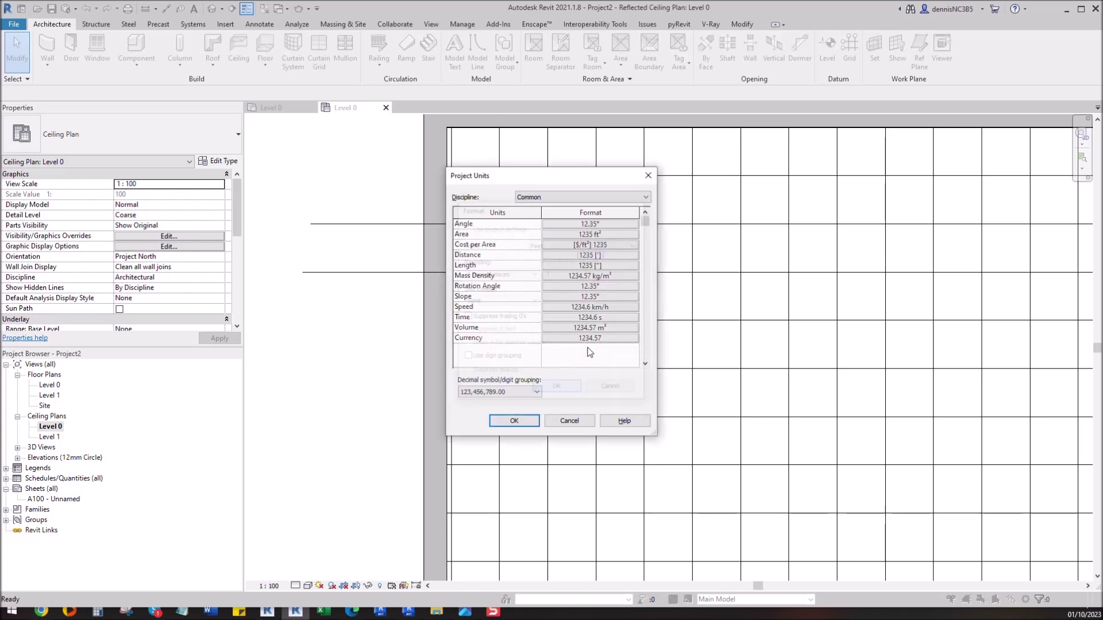
Set mass density to pounds mass per cubic foot and length to feet and fractional inches
left_click(617, 277)
left_click(597, 245)
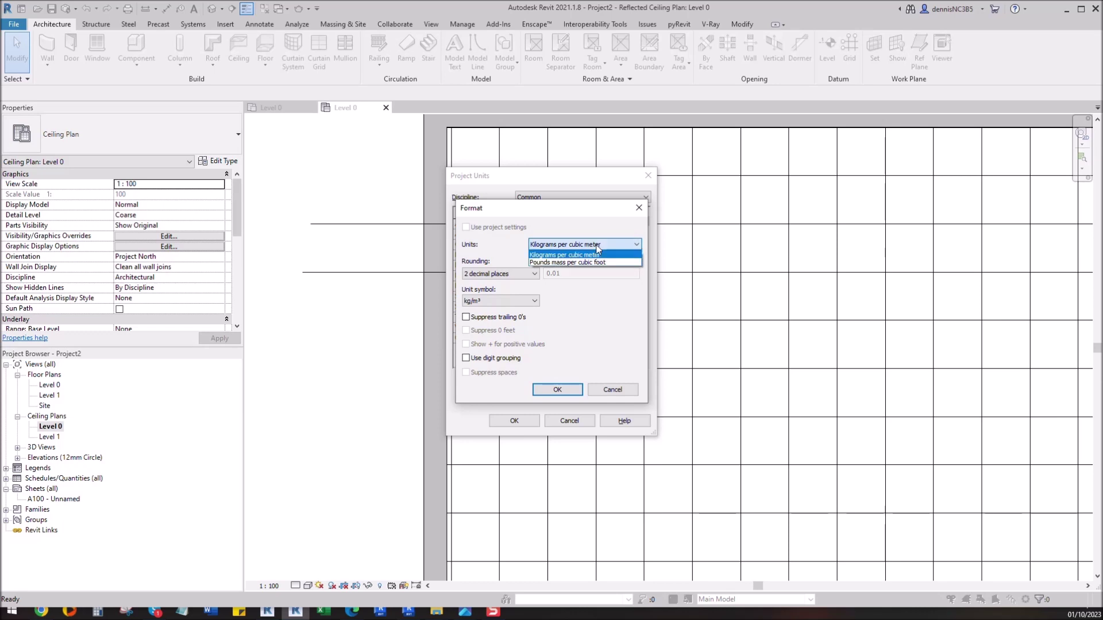
left_click(599, 263)
key("Return")
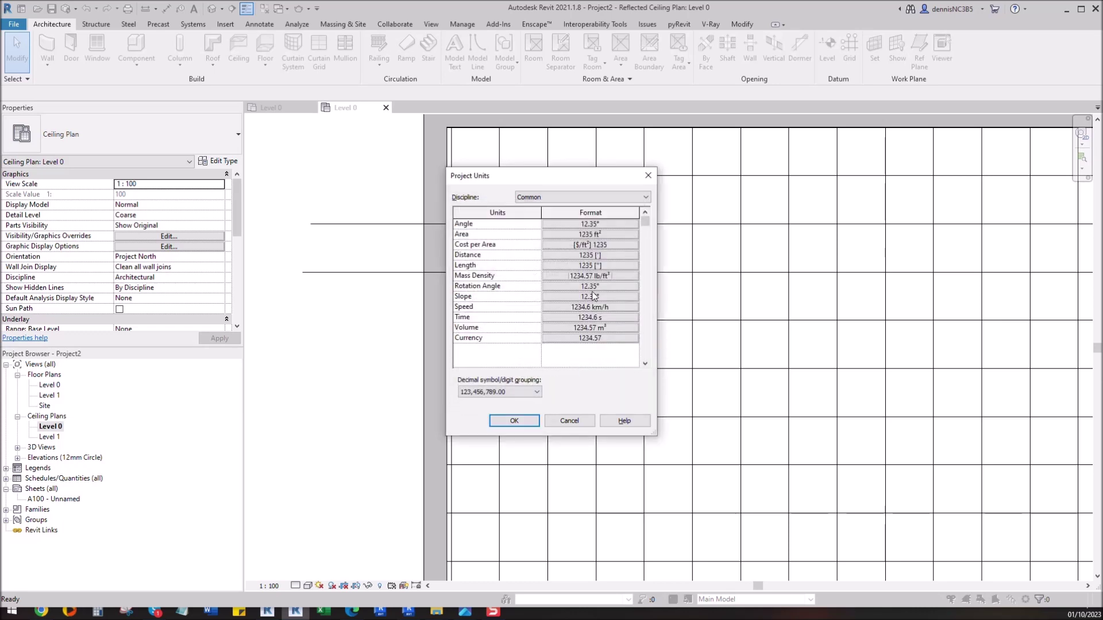
left_click(597, 266)
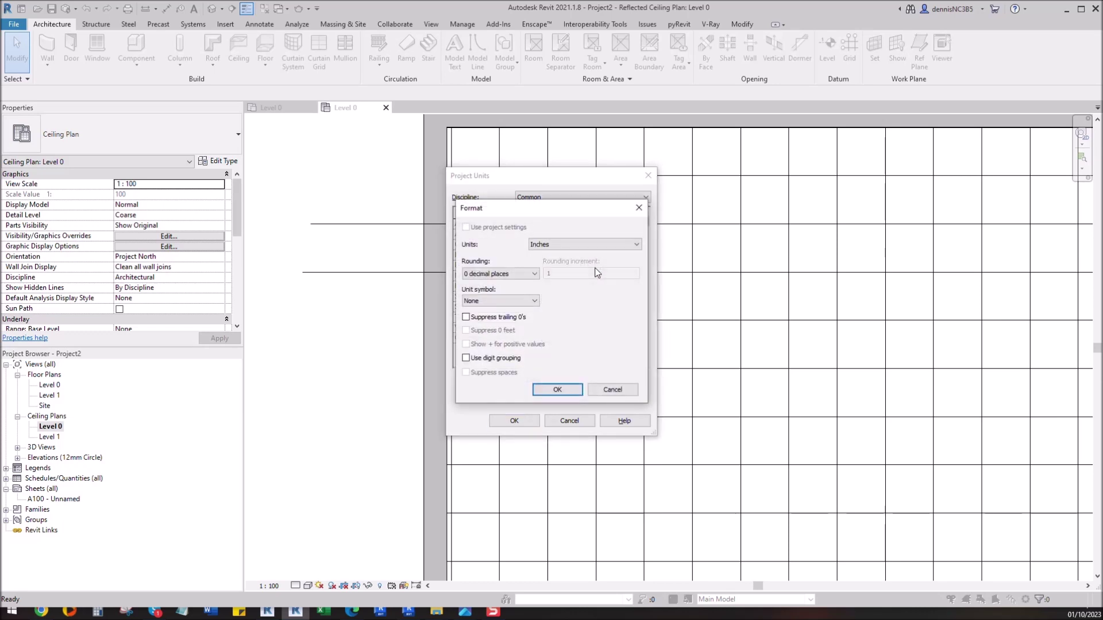
left_click(575, 246)
left_click(591, 307)
left_click(559, 391)
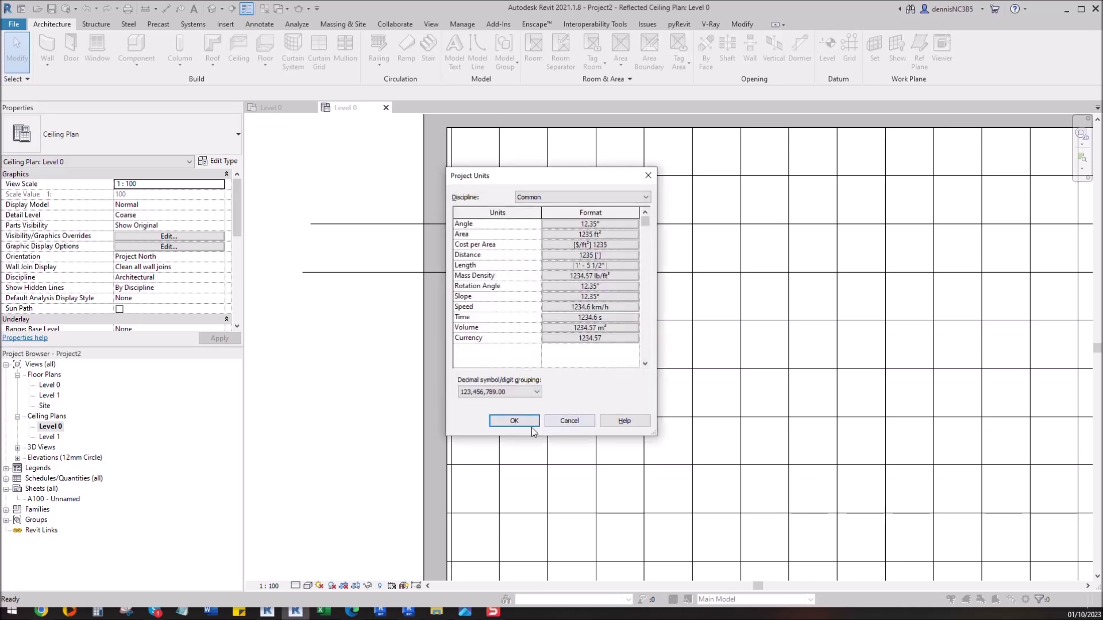
left_click(531, 425)
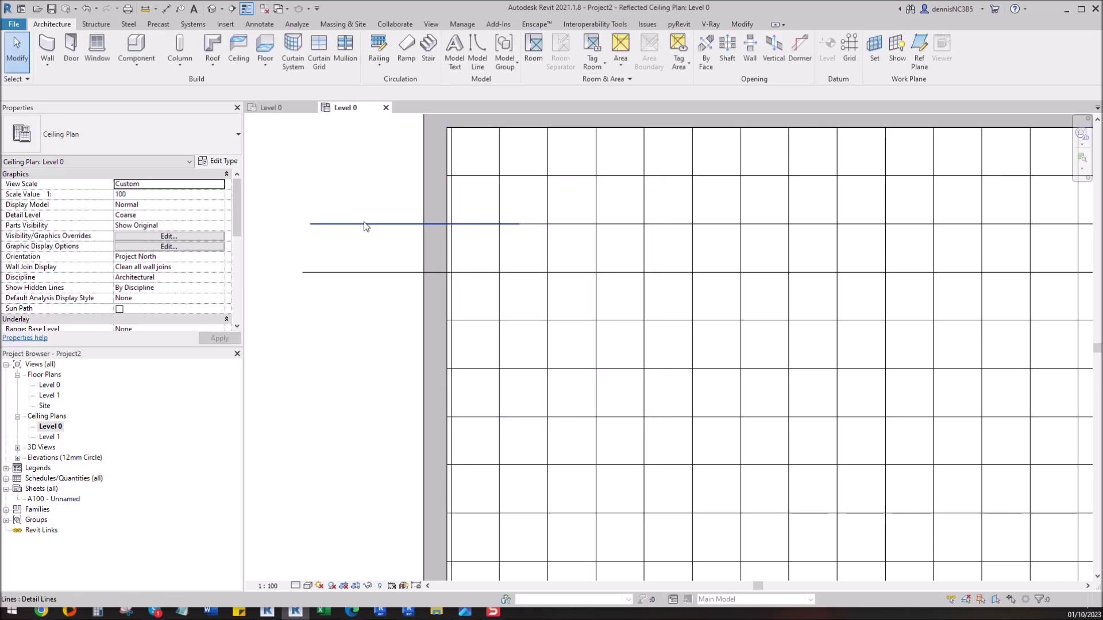
Set the view scale to 1/8" = 1'-0" and check the upper detail line's dimensions
left_click(267, 586)
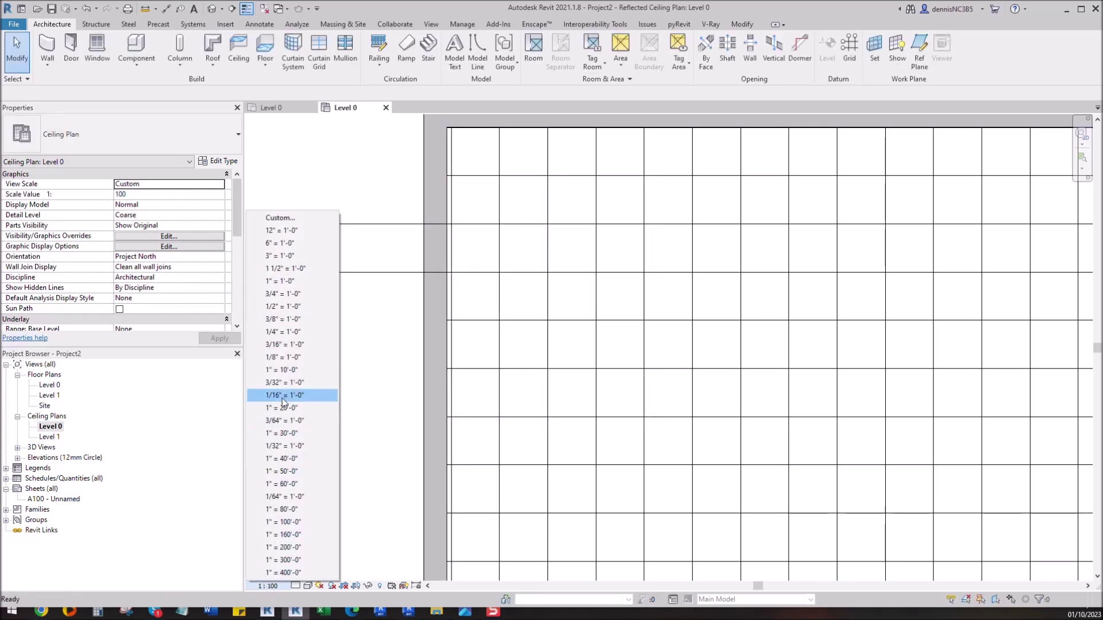
left_click(283, 357)
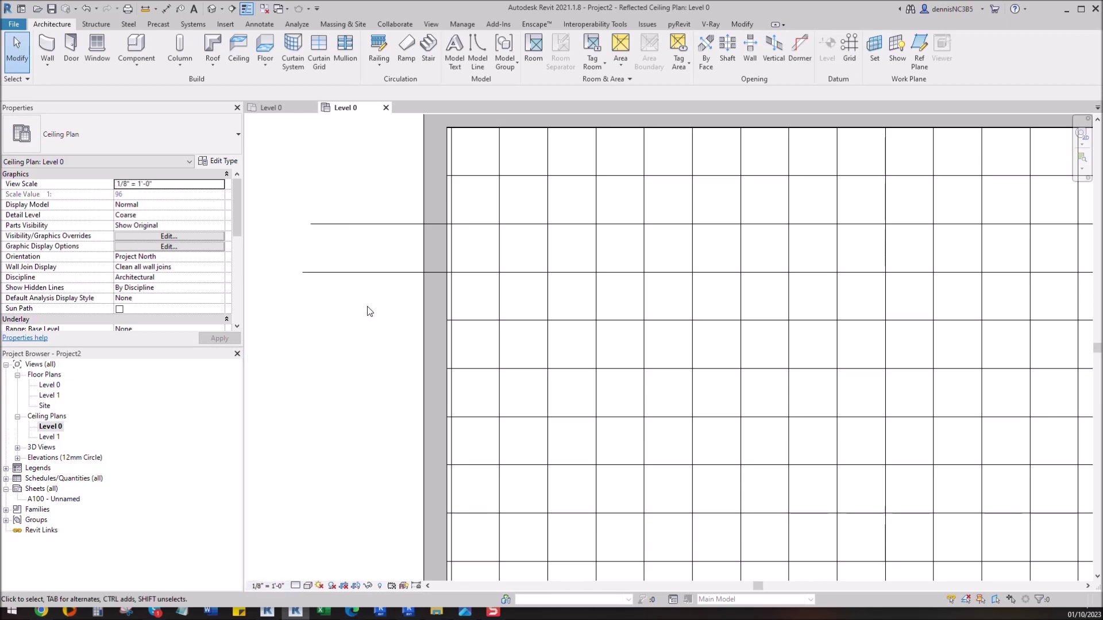
left_click(375, 237)
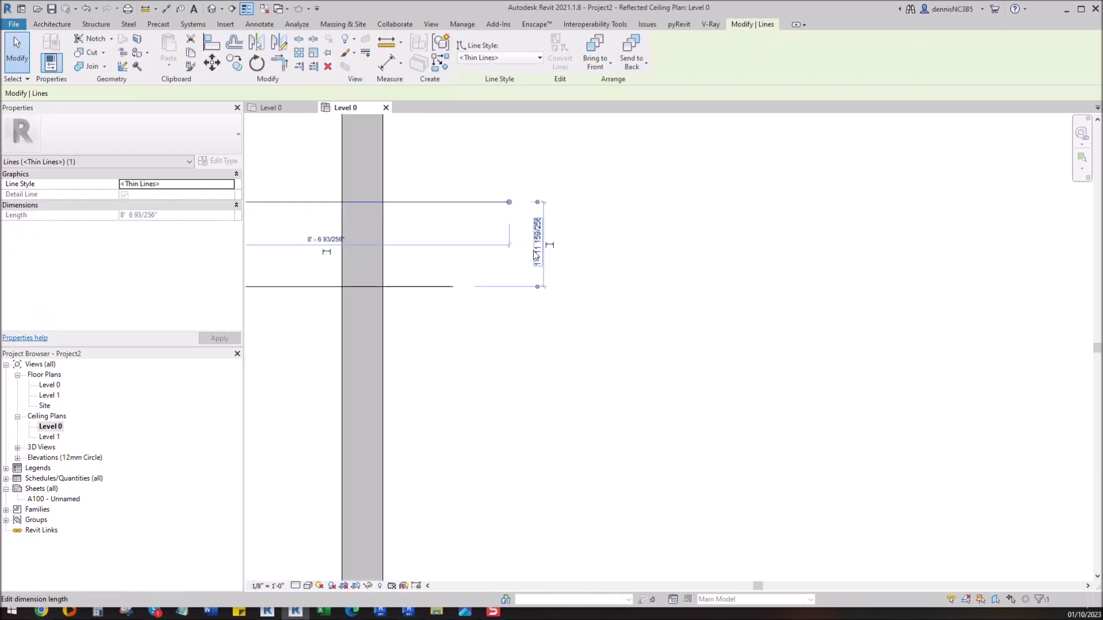
scroll(532, 253, "up", 2)
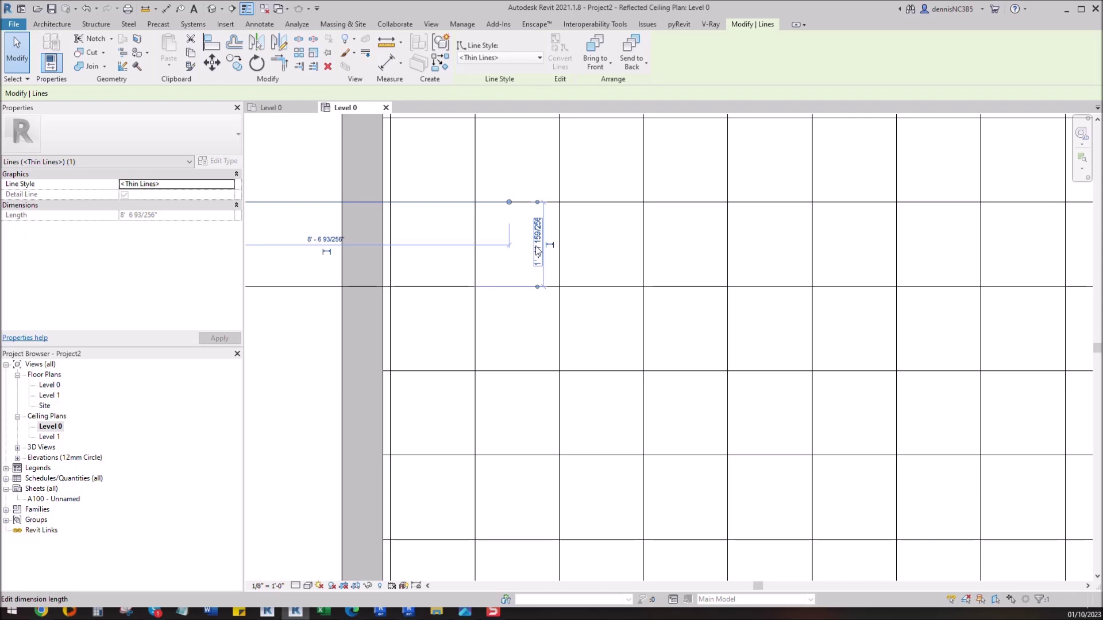
scroll(535, 252, "down", 2)
scroll(543, 297, "down", 3)
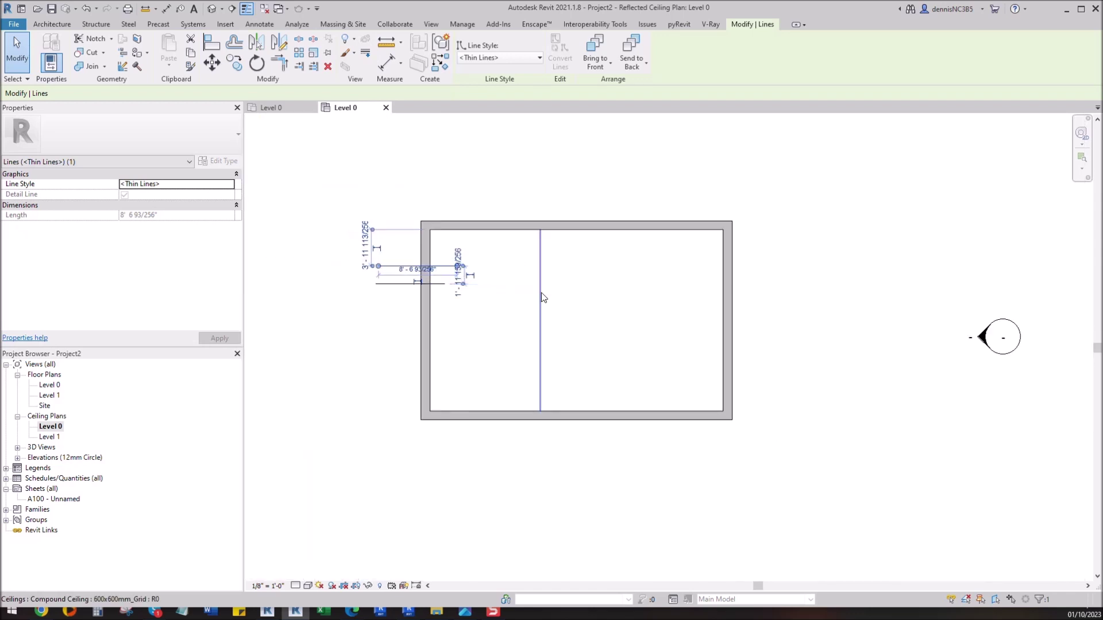
key("Escape")
Check the lower detail line's spacing through its temporary dimensions
scroll(422, 288, "up", 2)
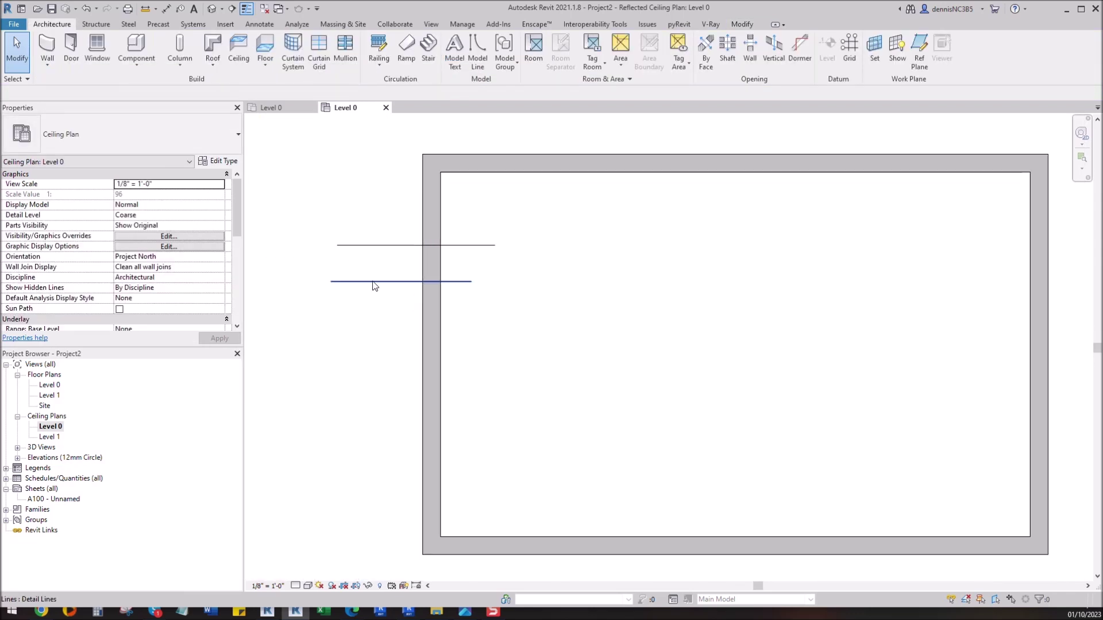
left_click(374, 282)
scroll(508, 282, "up", 3)
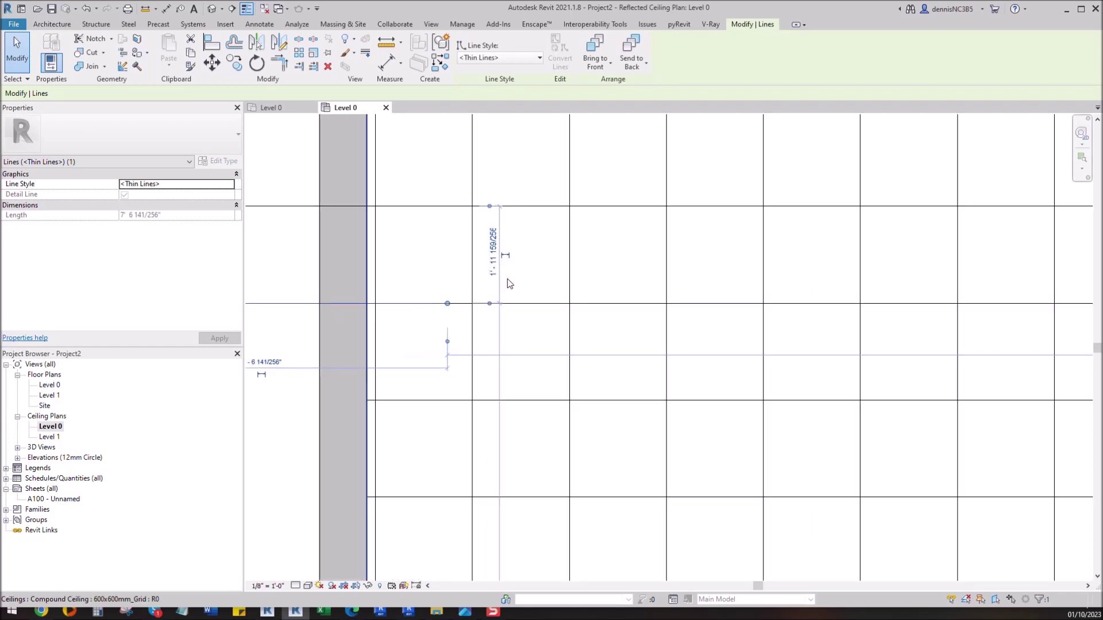
scroll(508, 282, "down", 5)
key("Escape")
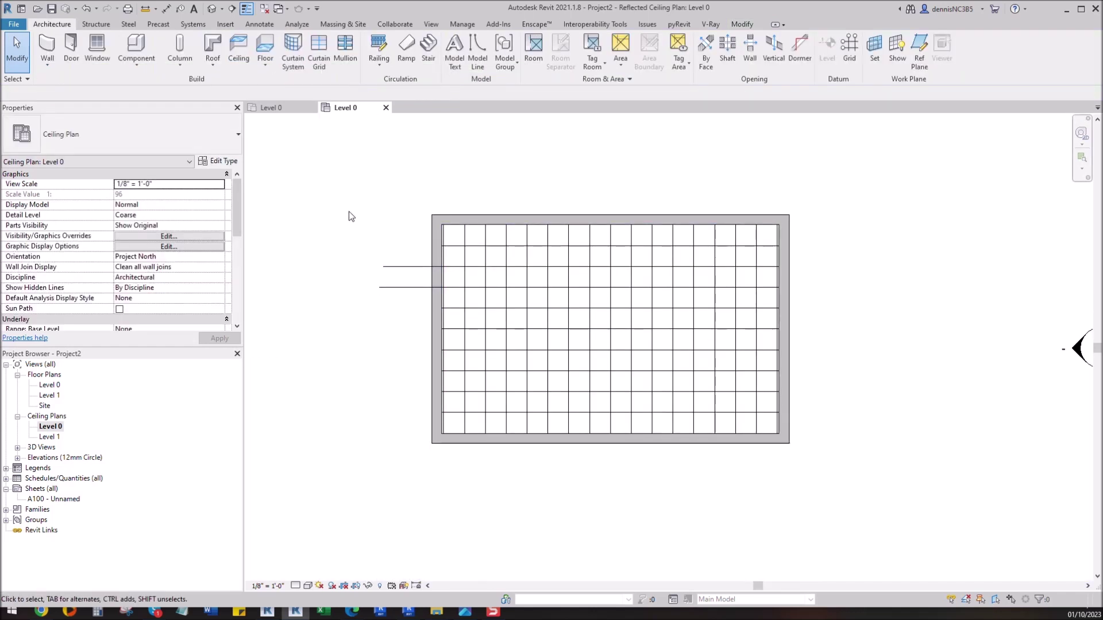
left_click(504, 273)
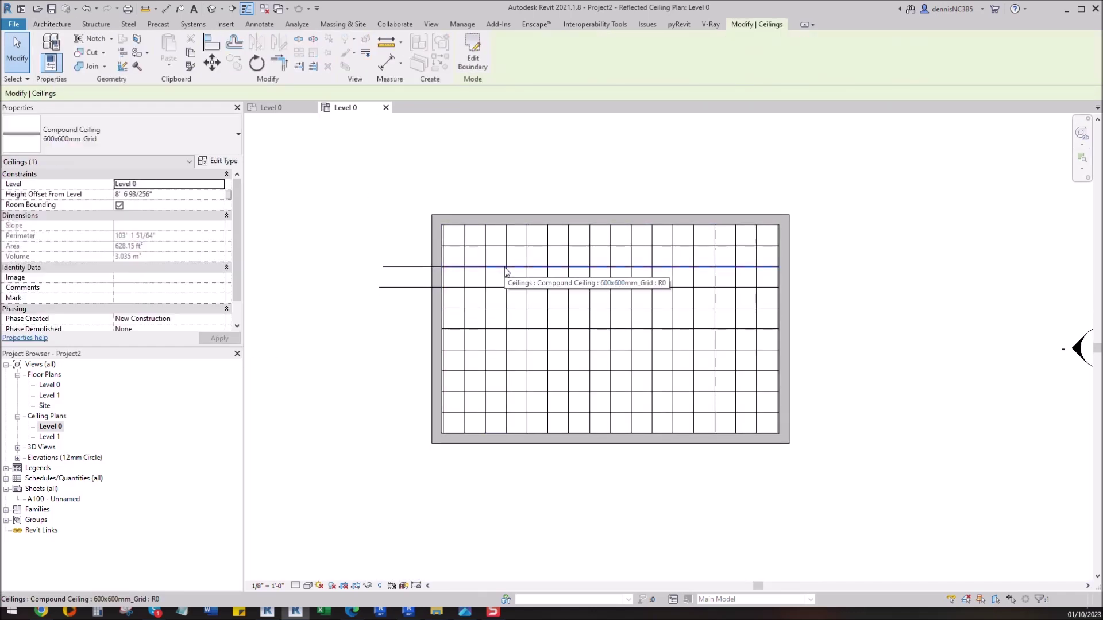
Duplicate the ceiling type as ceiling 24"x24" and open its Structure layer assembly
left_click(218, 164)
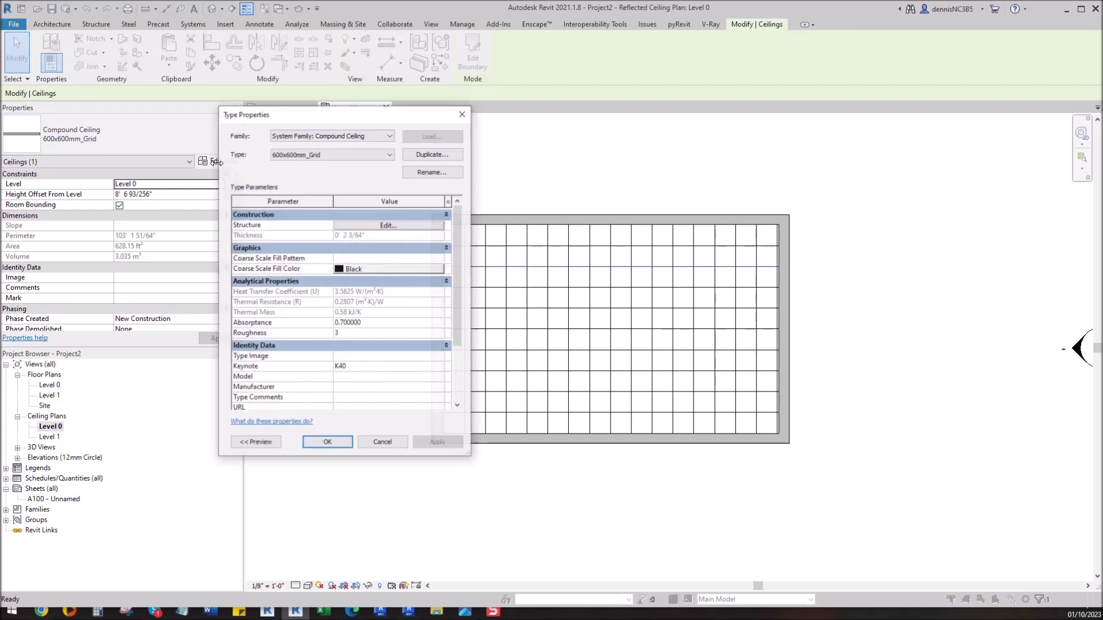
left_click(437, 156)
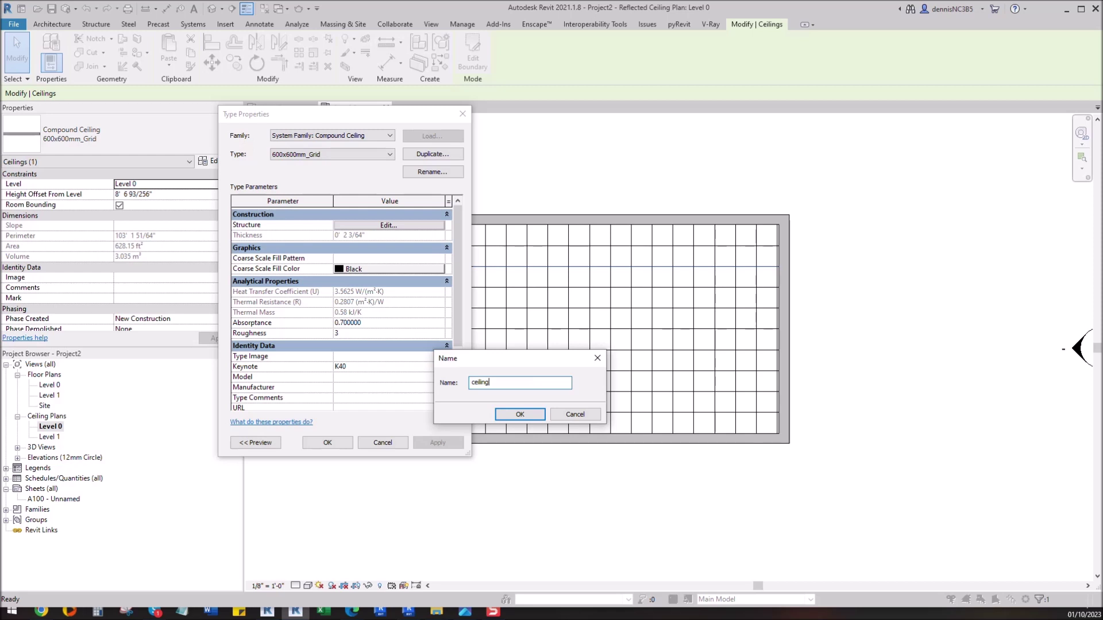
type("ceiling 24\"")
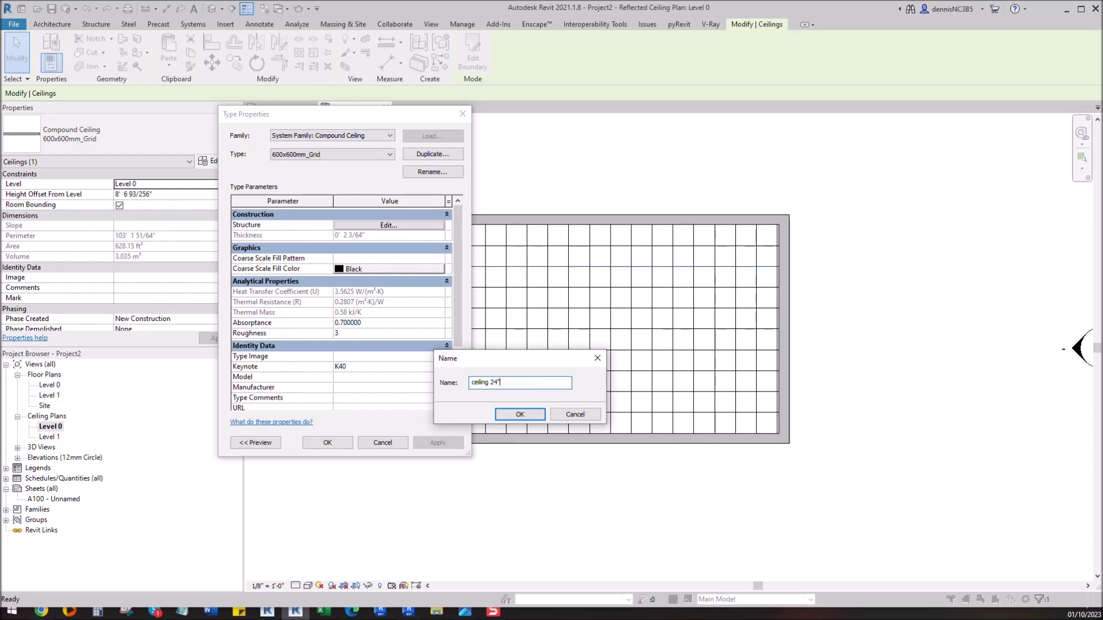
type("x24\"")
left_click(512, 415)
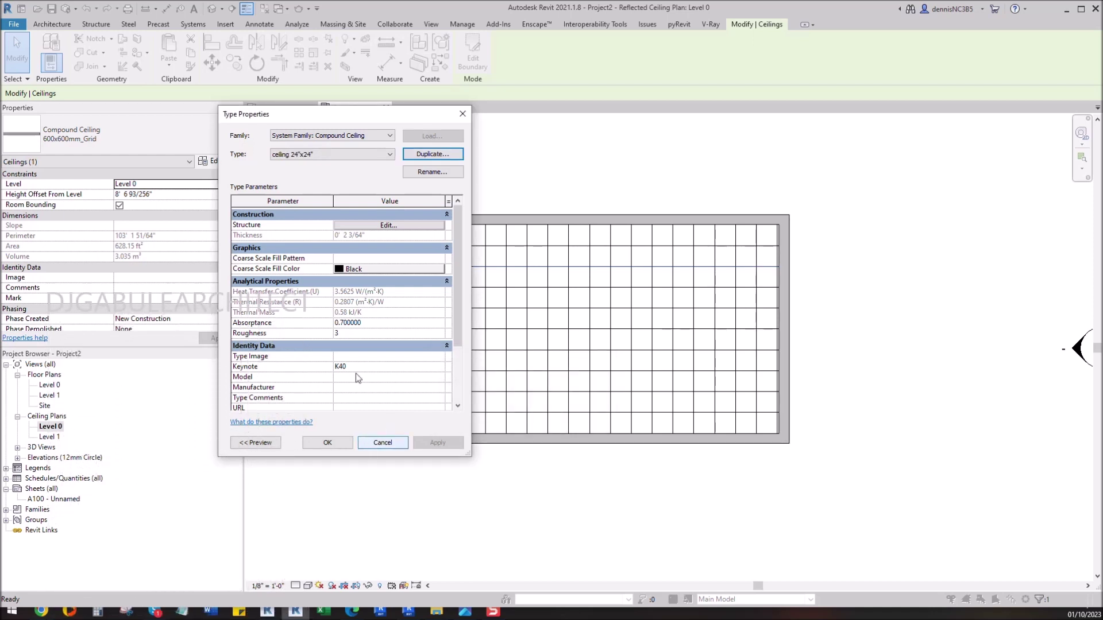
left_click(389, 226)
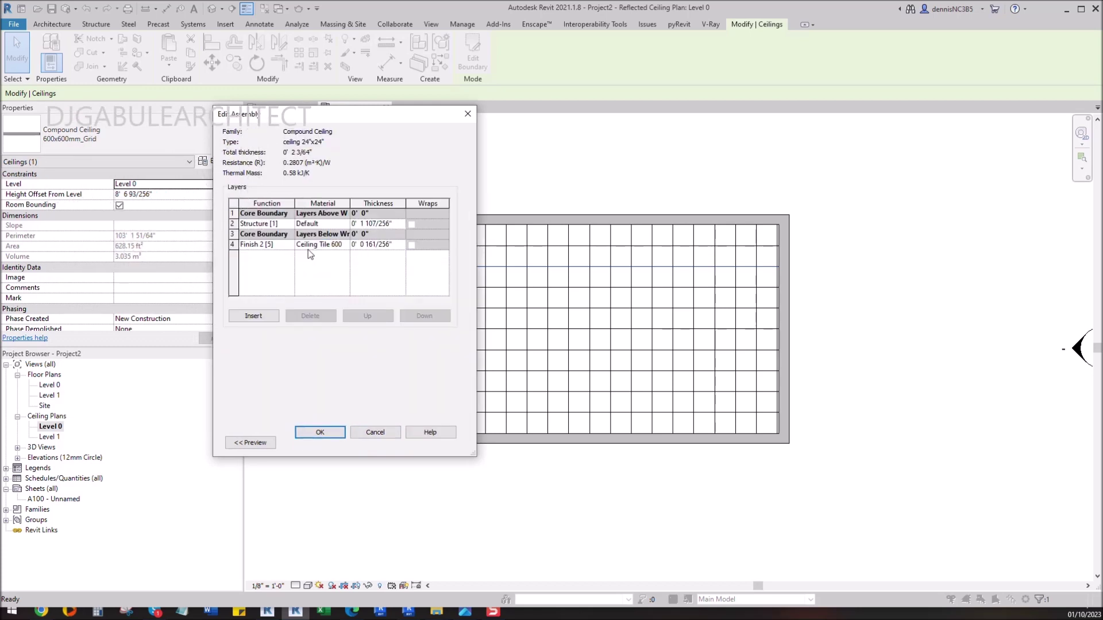
Duplicate Ceiling Tile 600 x 600 as Ceiling Tile 24x24 and bring up its foreground fill patterns
left_click(335, 244)
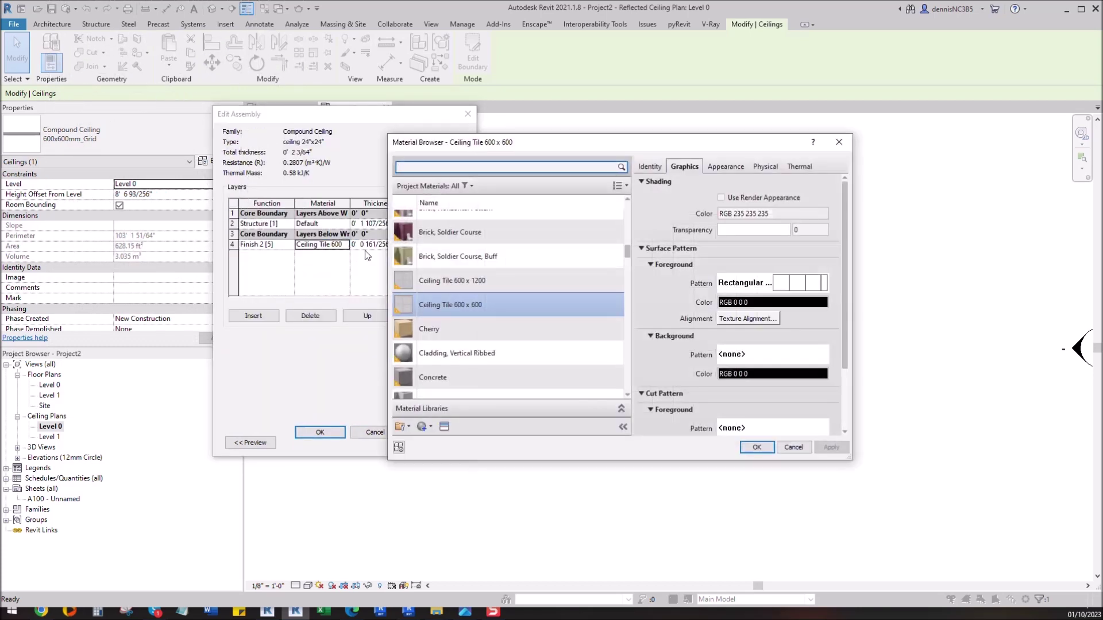
scroll(515, 315, "down", 1)
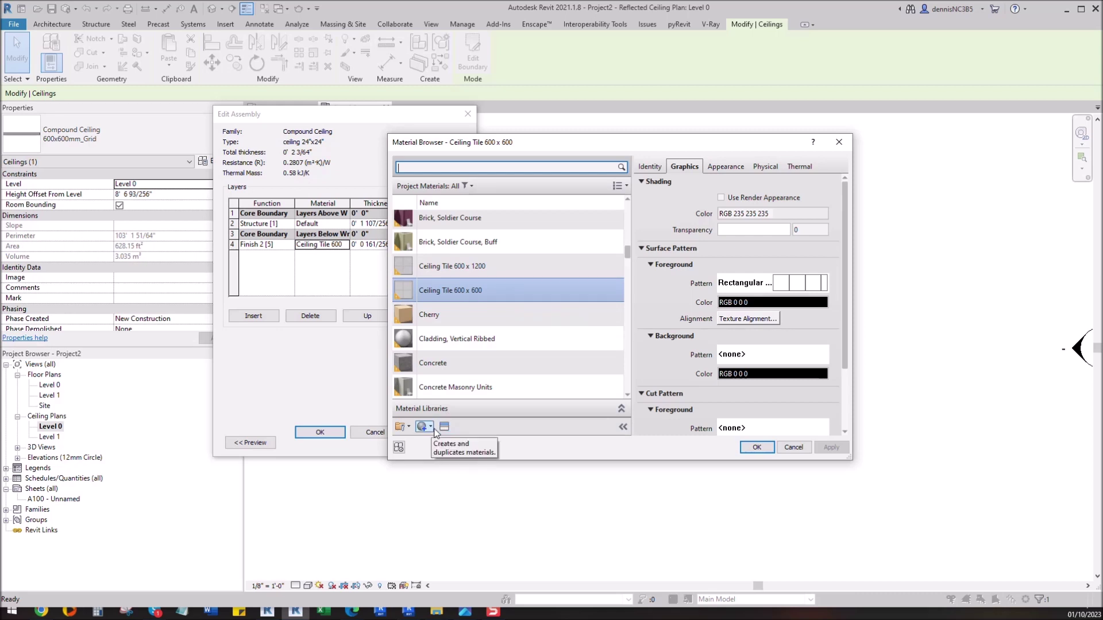
left_click(429, 430)
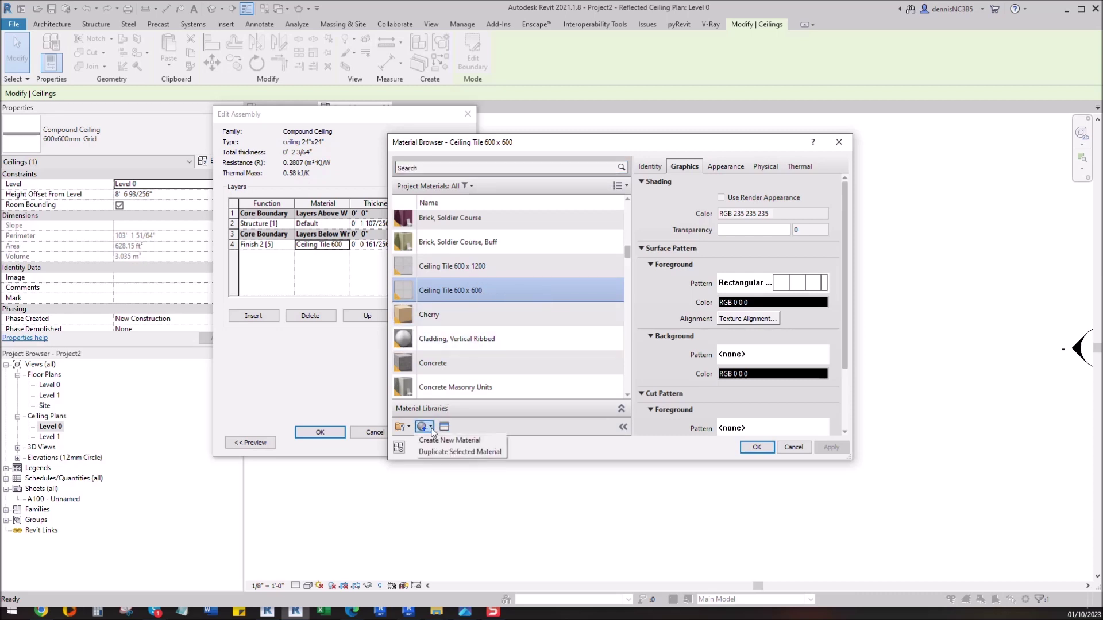
left_click(458, 452)
key("Return")
type("Ceiling Tile 24x24")
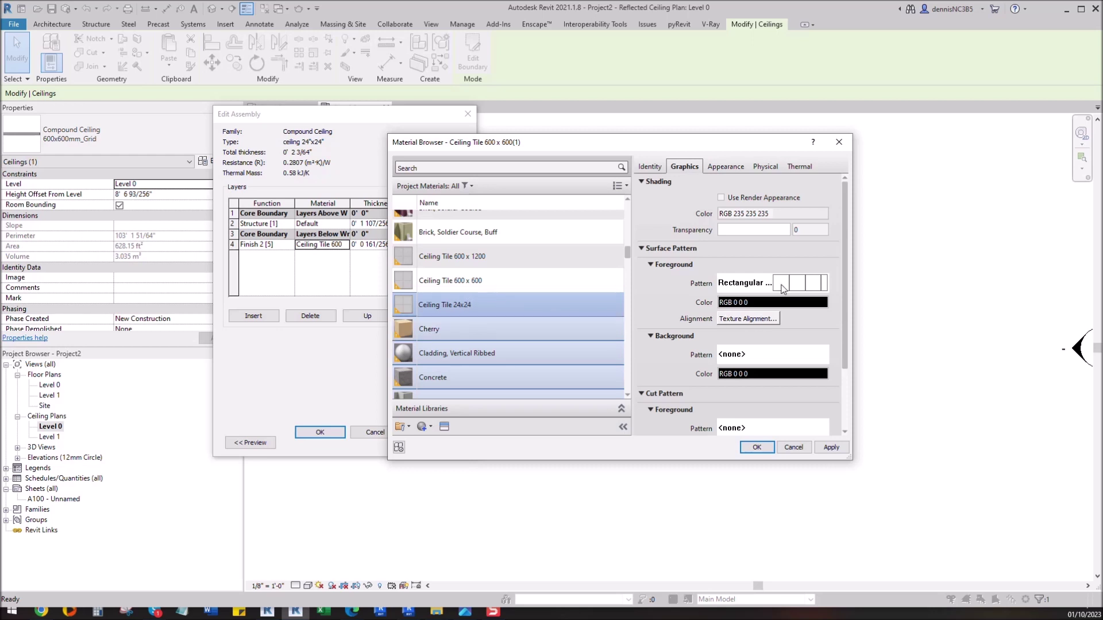
left_click(749, 319)
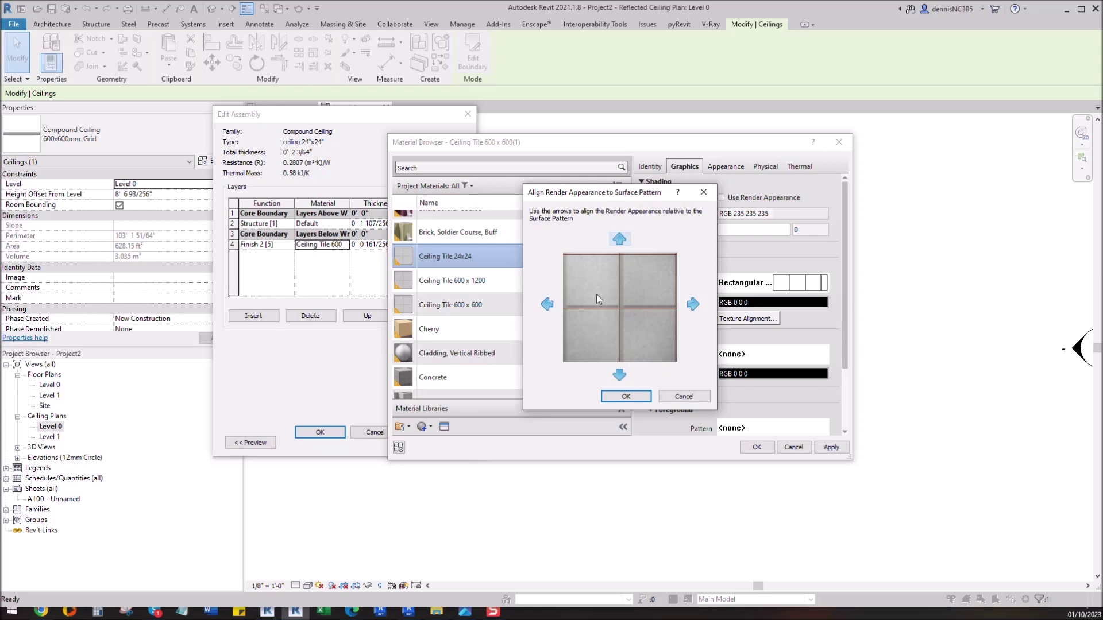
left_click(626, 396)
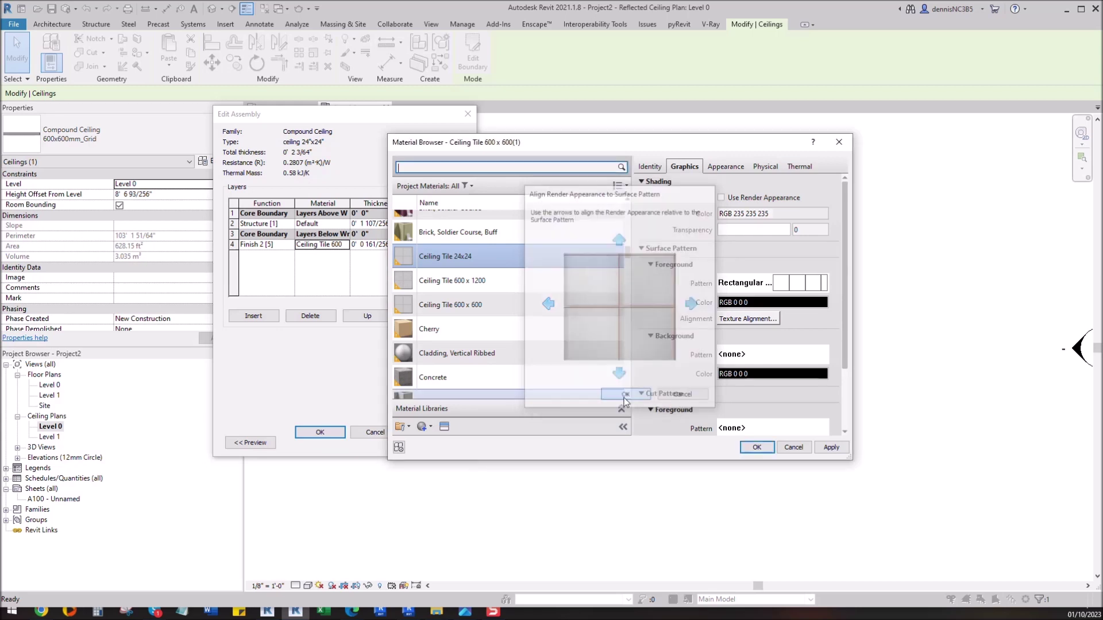
left_click(783, 287)
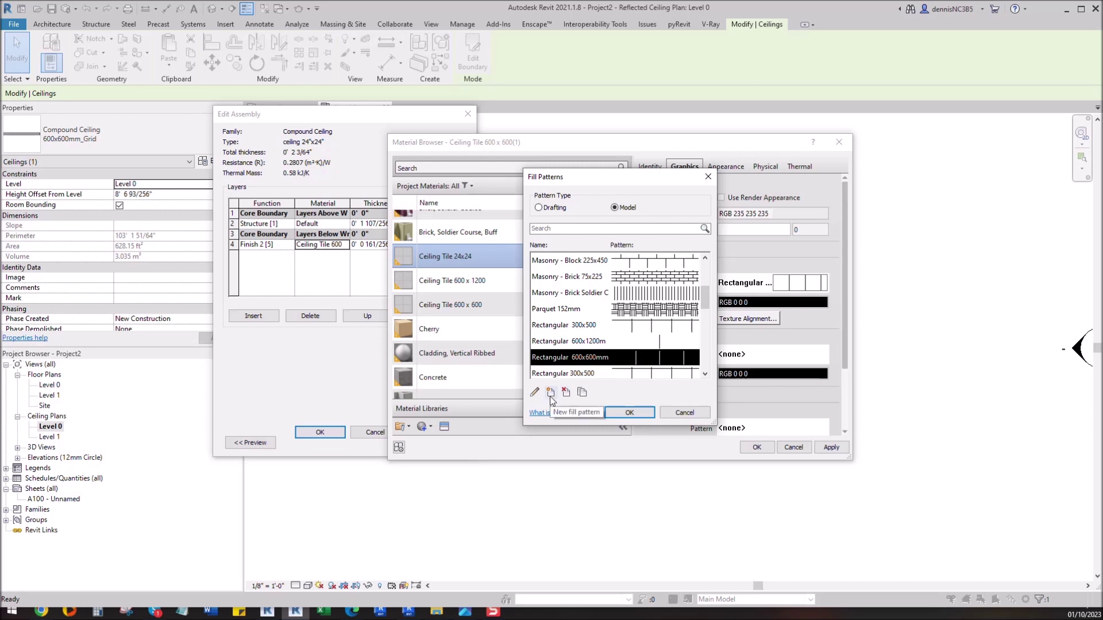
Create a Rectangular 24x24 fill pattern with 2' by 2' crosshatch spacing
left_click(582, 392)
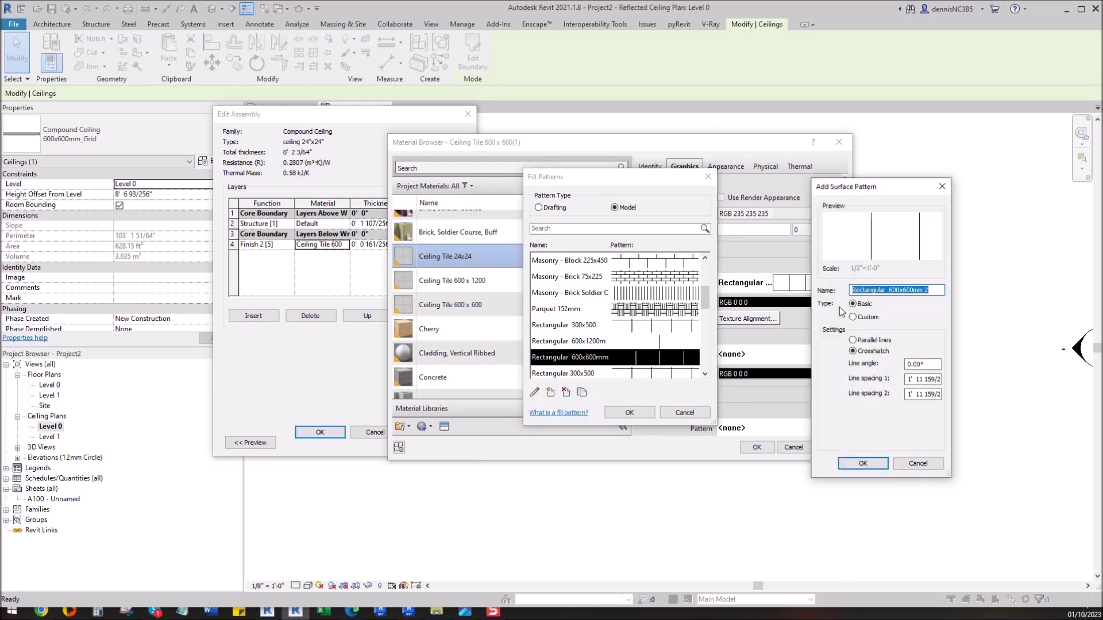
left_click(939, 290)
type("2'")
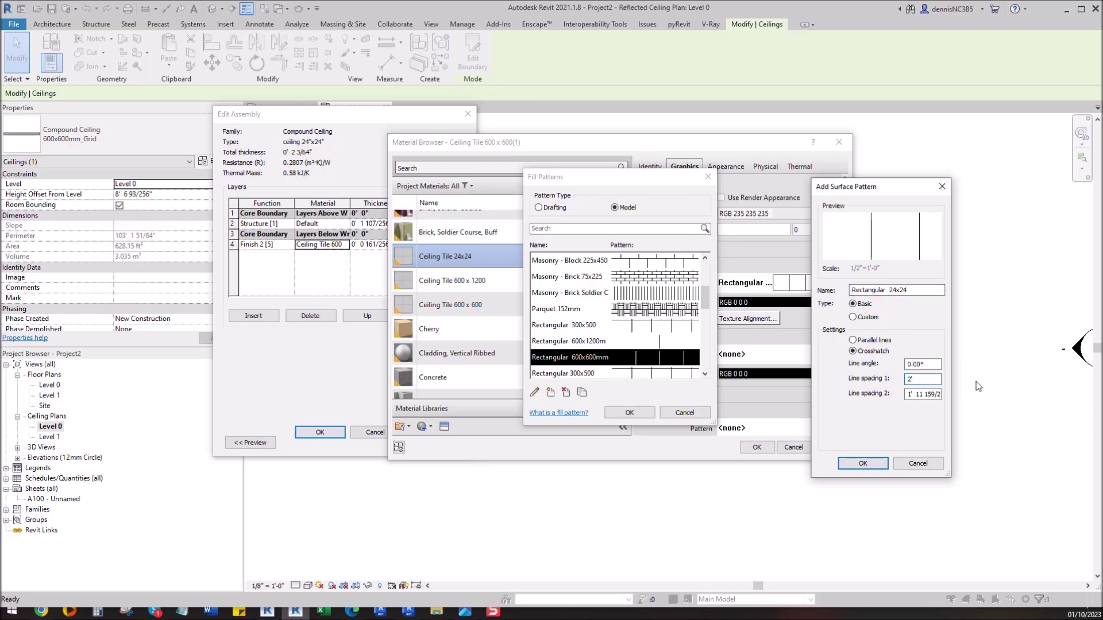
triple_click(907, 396)
type("2'")
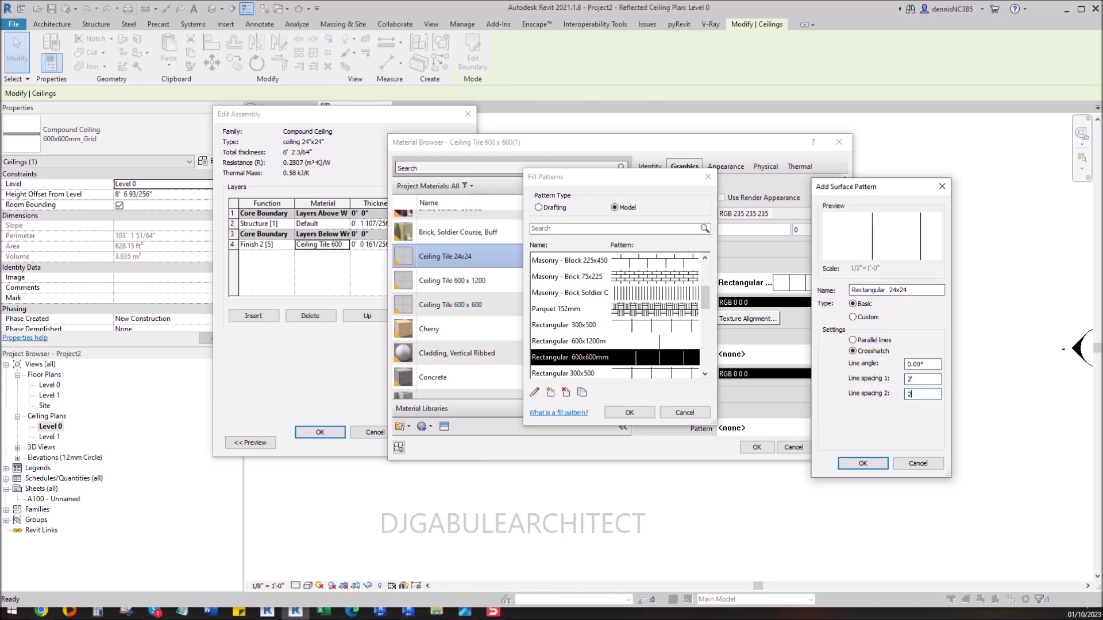
left_click(868, 464)
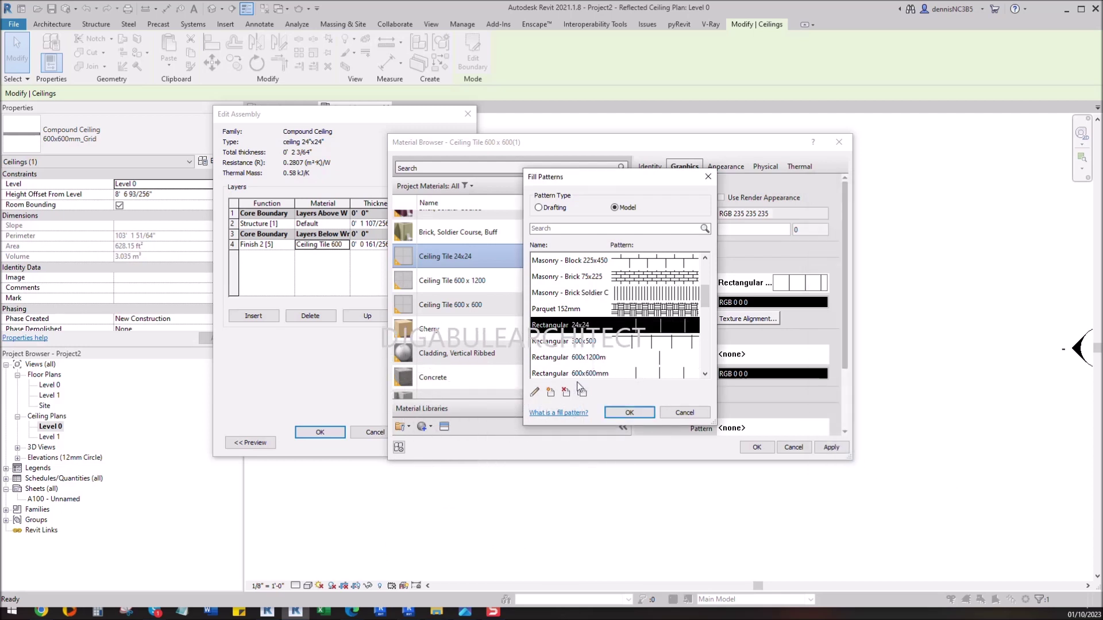
Apply Rectangular 24x24 to the Ceiling Tile 24x24 material and confirm all open dialogs
left_click(630, 412)
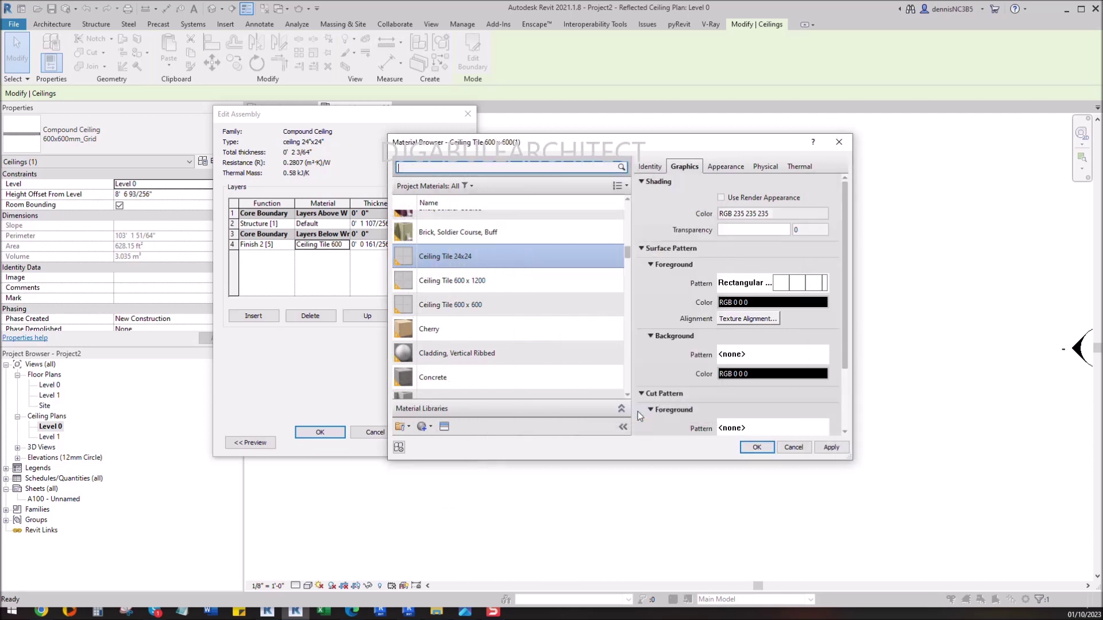
left_click(756, 447)
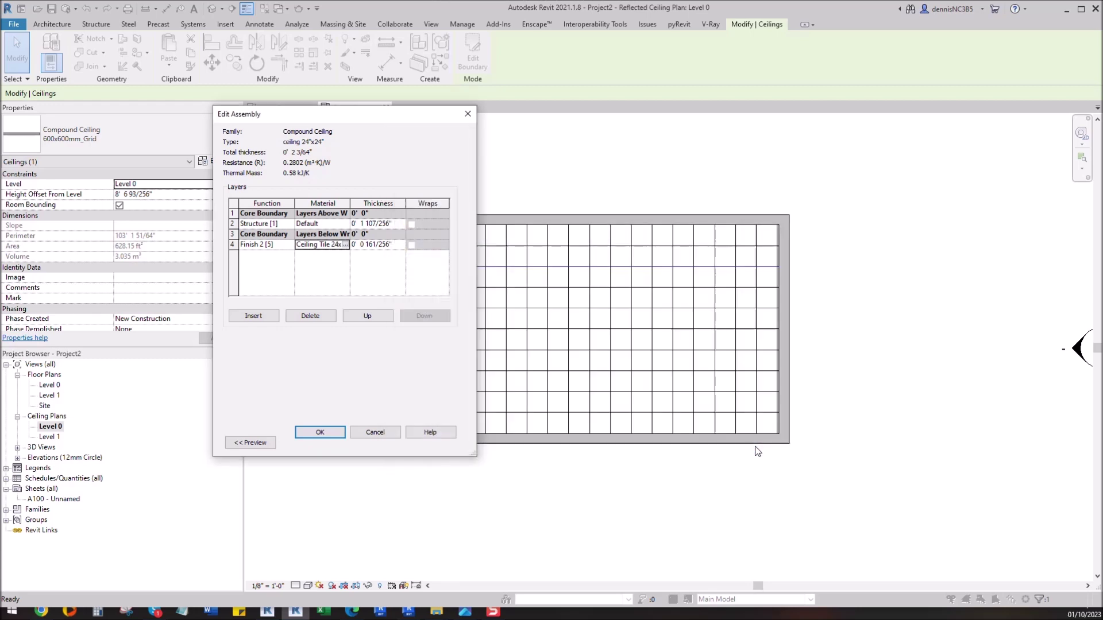
left_click(320, 431)
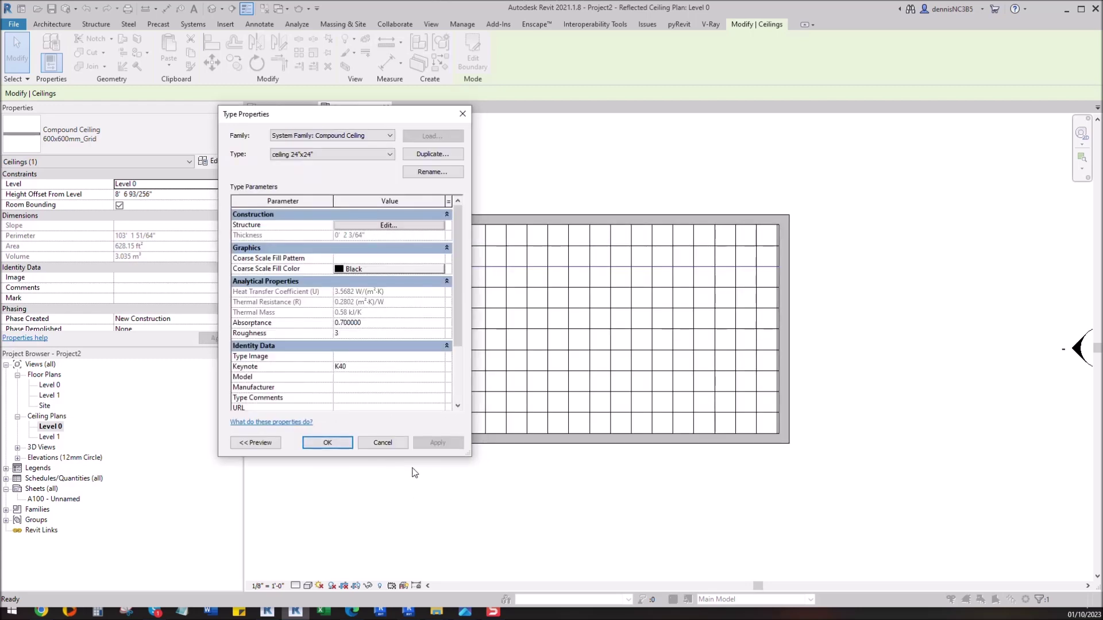
left_click(385, 441)
left_click(389, 468)
scroll(475, 241, "up", 3)
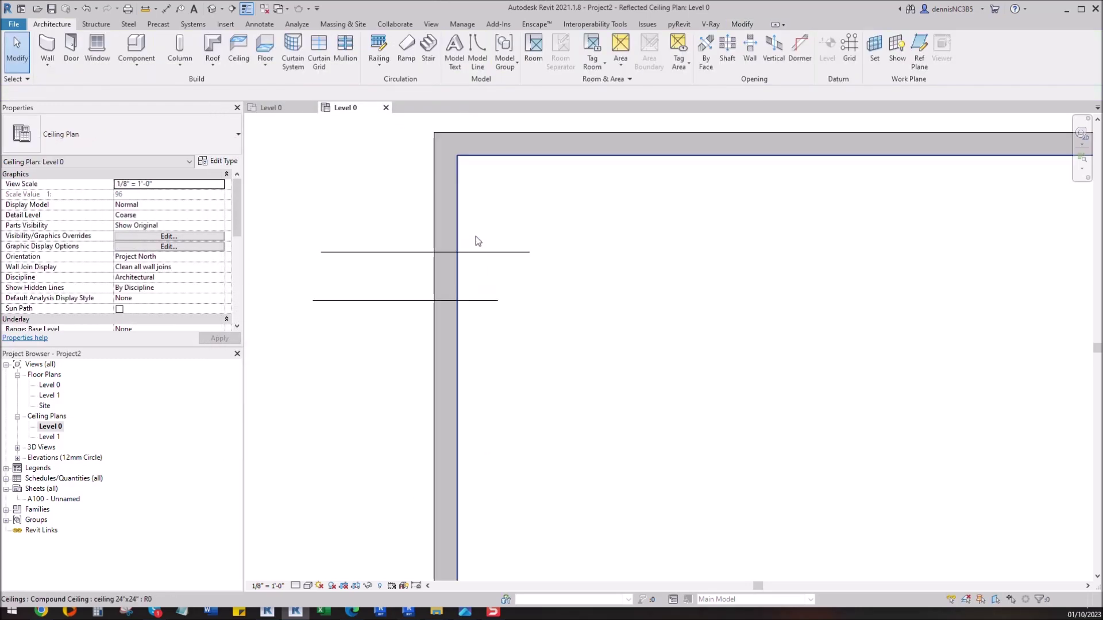
Delete the two old horizontal detail lines crossing the left wall
scroll(467, 262, "up", 1)
left_click(470, 256)
scroll(470, 256, "up", 1)
key("Escape")
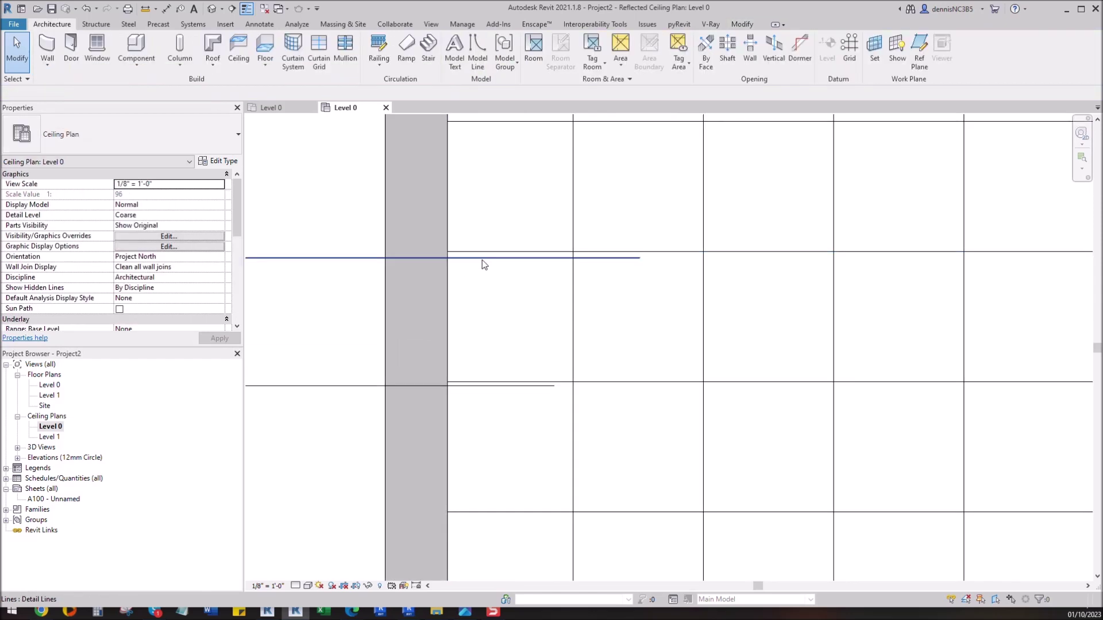
left_click(482, 259)
scroll(481, 256, "up", 2)
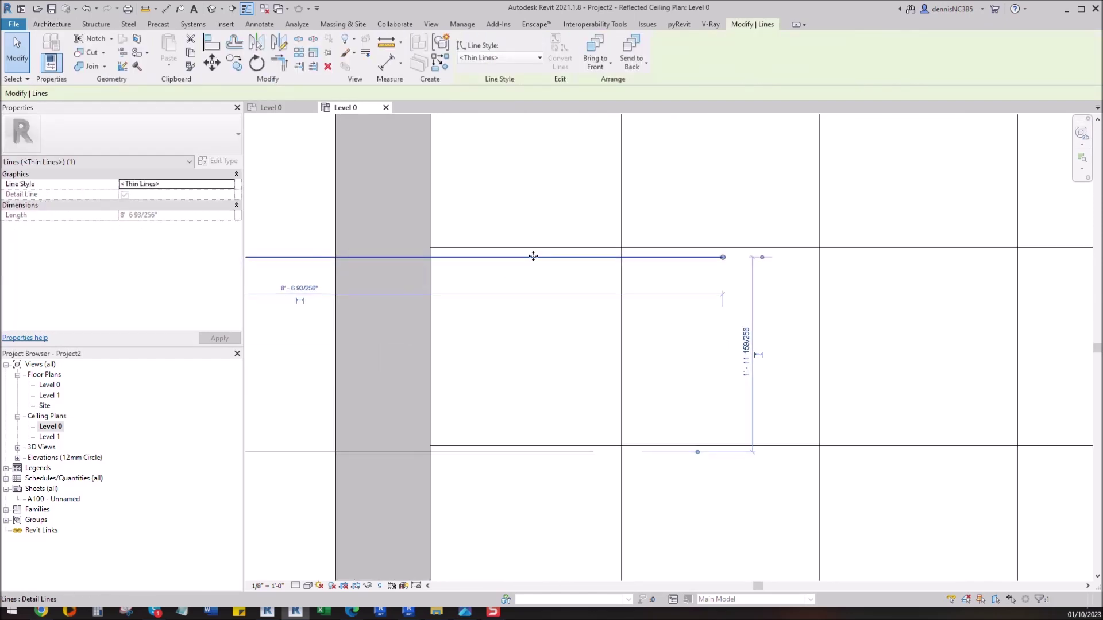
scroll(534, 256, "down", 2)
left_click(369, 259)
key("Delete")
left_click(361, 407)
key("Delete")
Draw a new horizontal detail line along a ceiling grid line and check its length
key("d")
key("l")
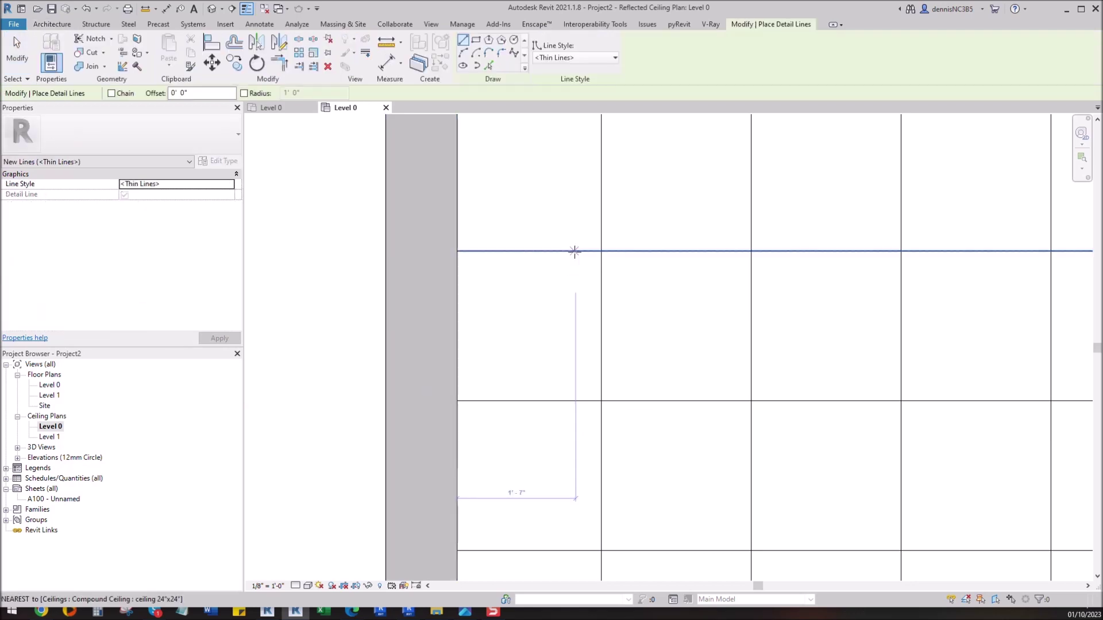
scroll(687, 251, "up", 3)
scroll(426, 251, "down", 5)
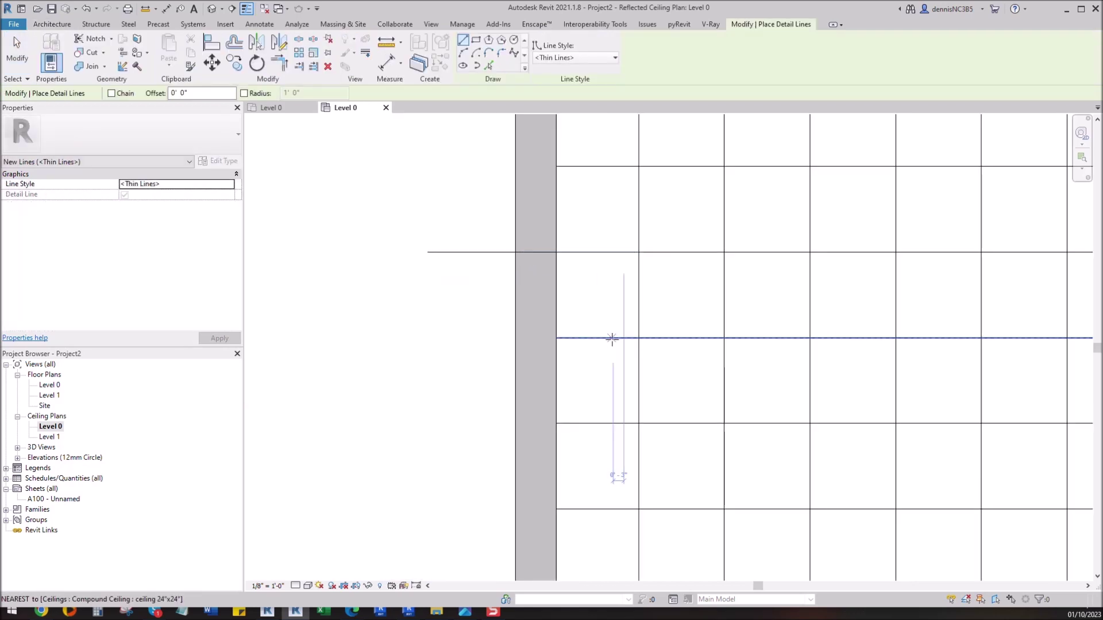
left_click(614, 338)
left_click(419, 338)
key("Escape")
left_click(477, 343)
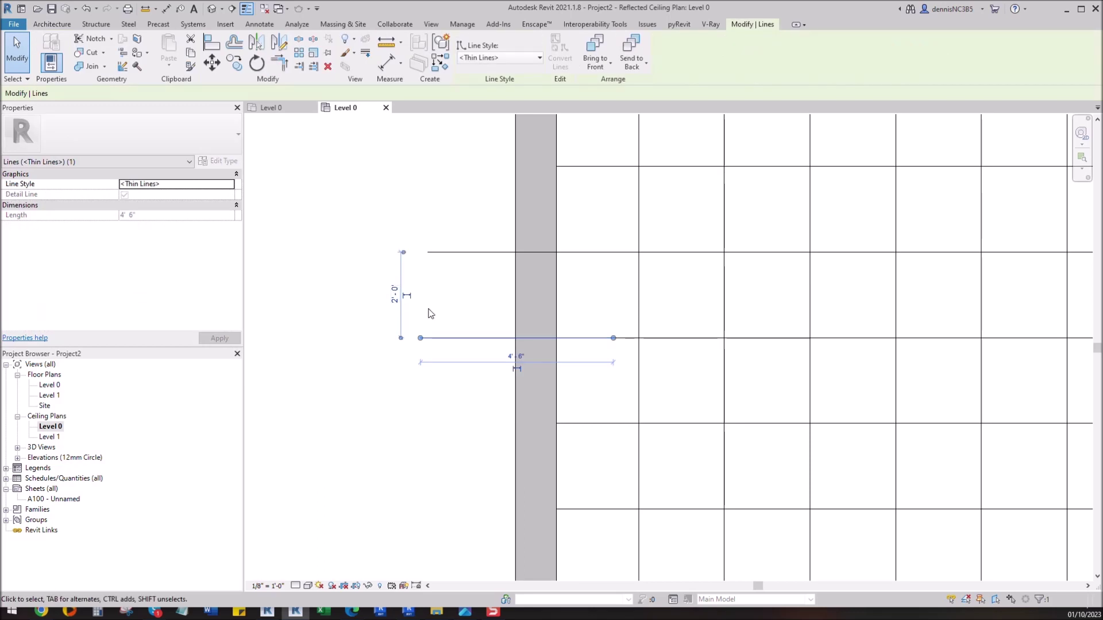
scroll(484, 318, "down", 4)
scroll(484, 317, "down", 2)
key("Escape")
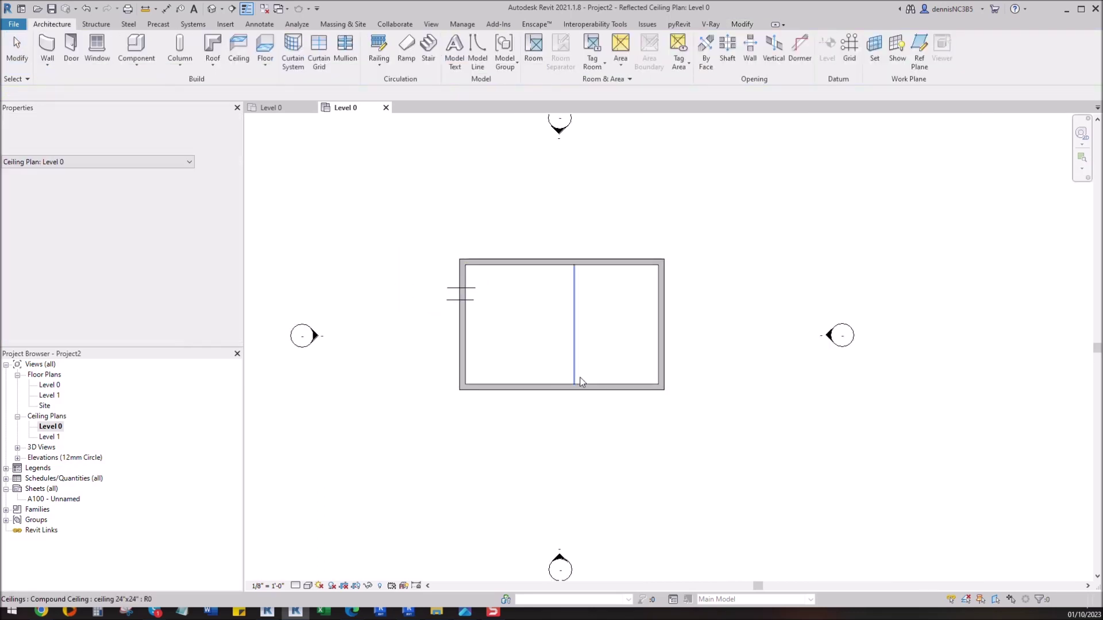
Window-select the whole room and copy it below the original
left_click(662, 343)
left_click(554, 301)
left_click(411, 221)
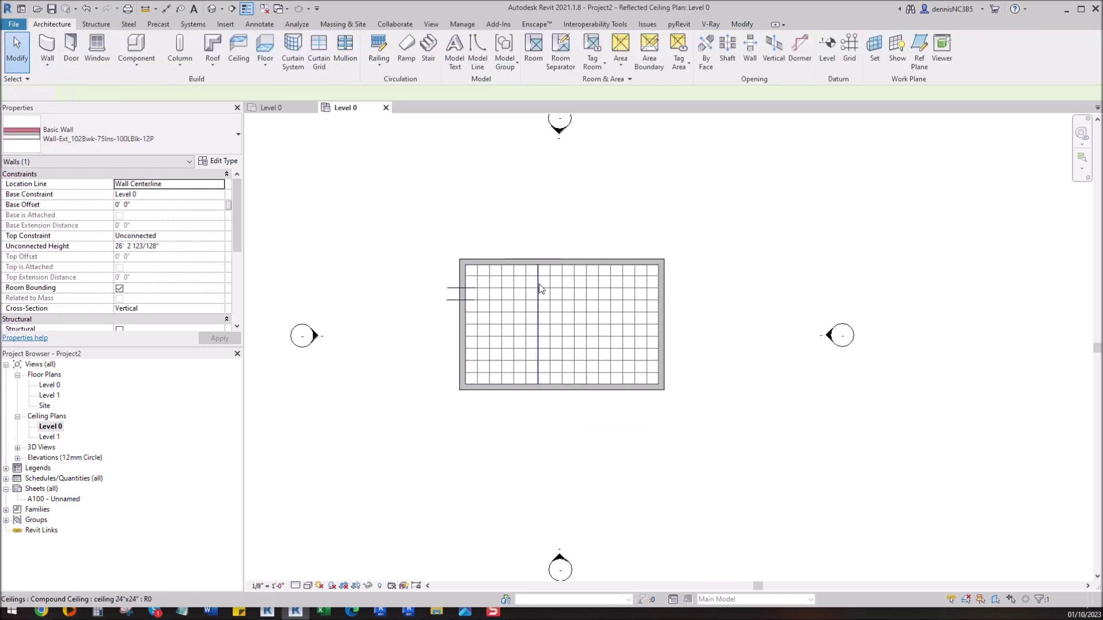
left_click_drag(411, 221, 729, 445)
scroll(575, 337, "down", 2)
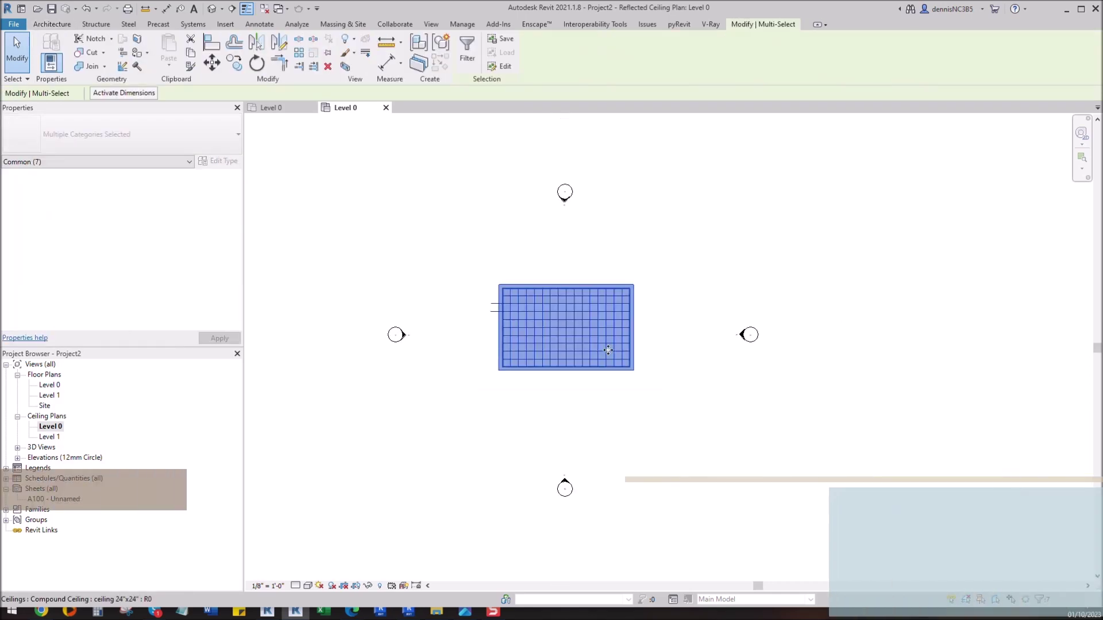
left_click_drag(576, 336, 612, 457)
left_click(718, 447)
scroll(565, 456, "up", 2)
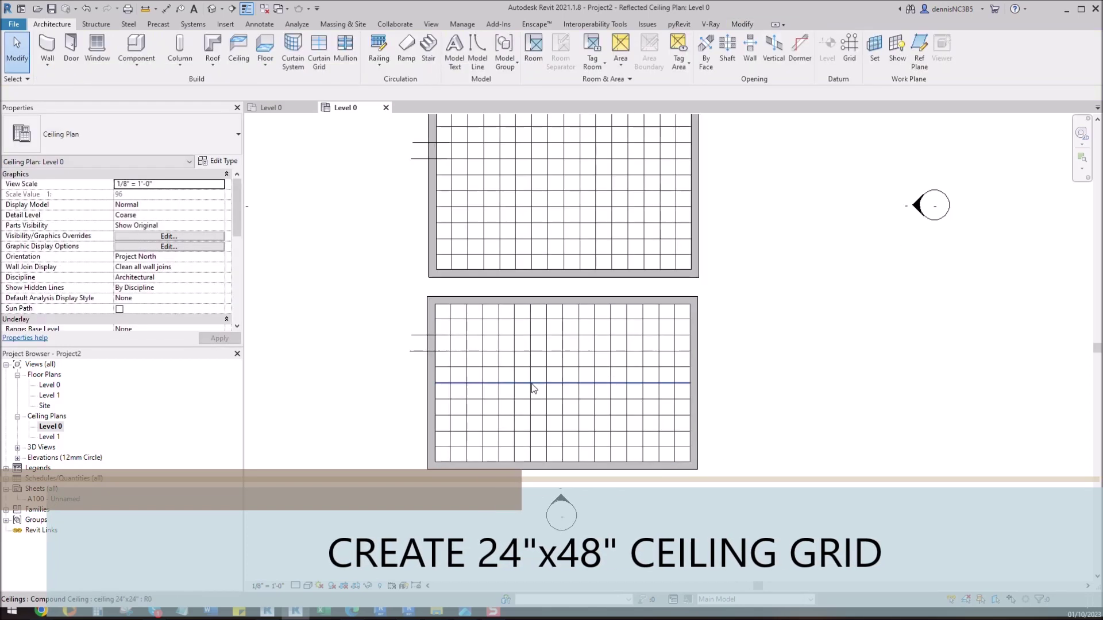
Duplicate the ceiling's type as ceiling 24"x48" and open its layer structure
left_click(529, 388)
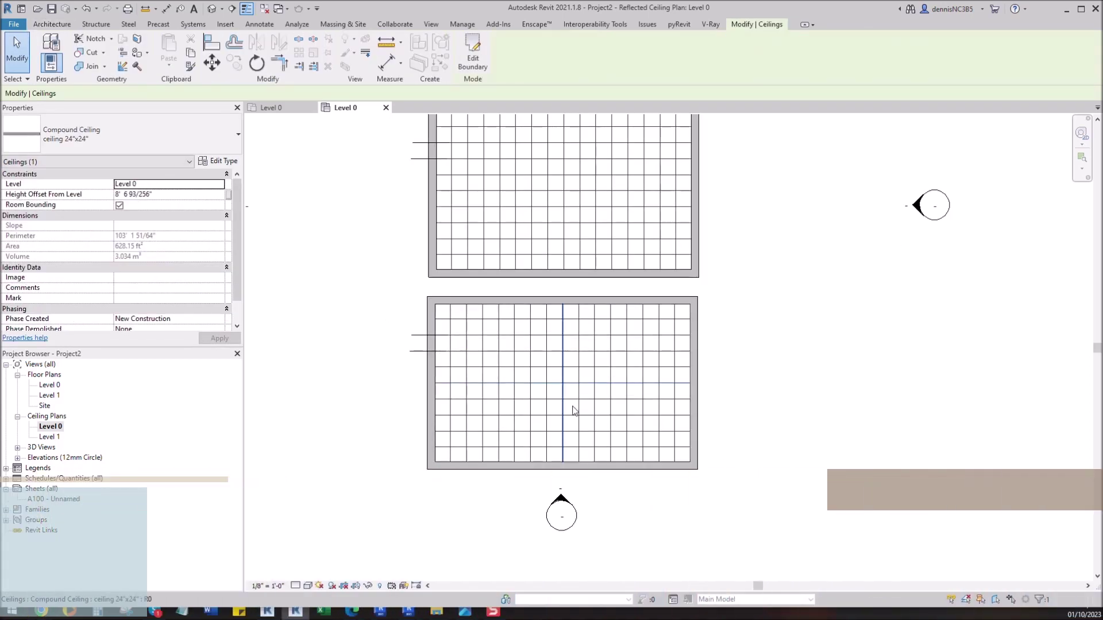
left_click(223, 161)
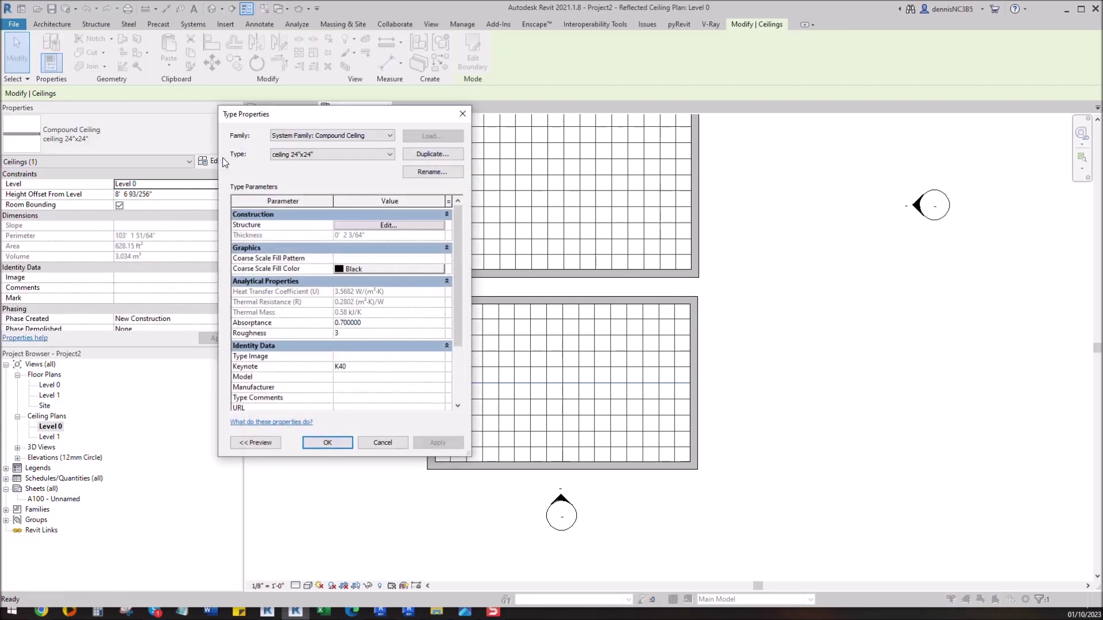
left_click(425, 157)
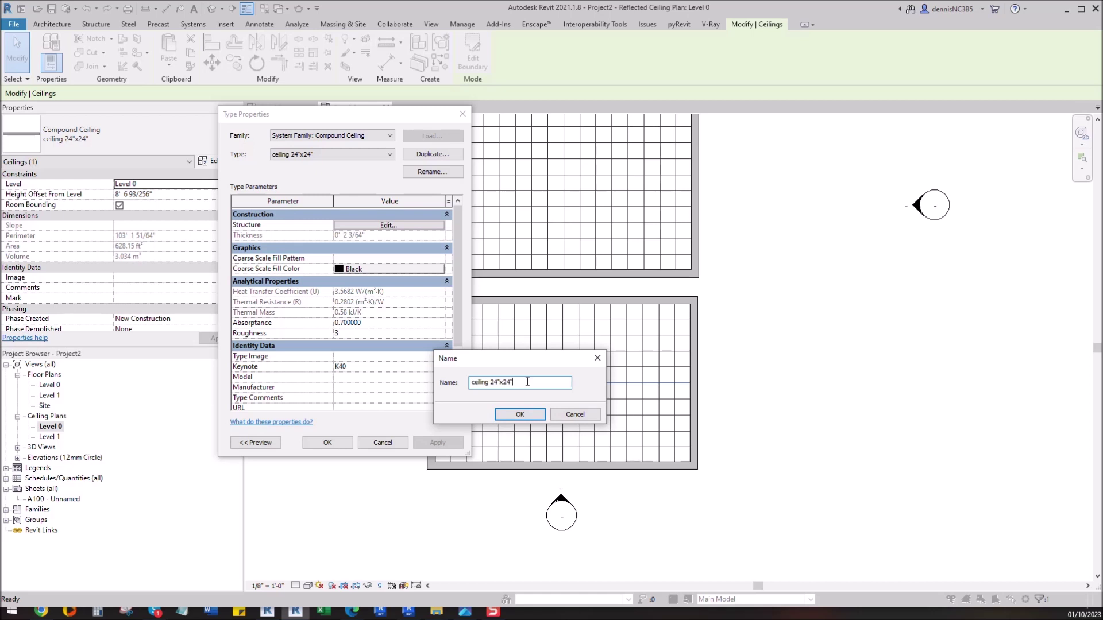
type("ceiling 24\"x48\"")
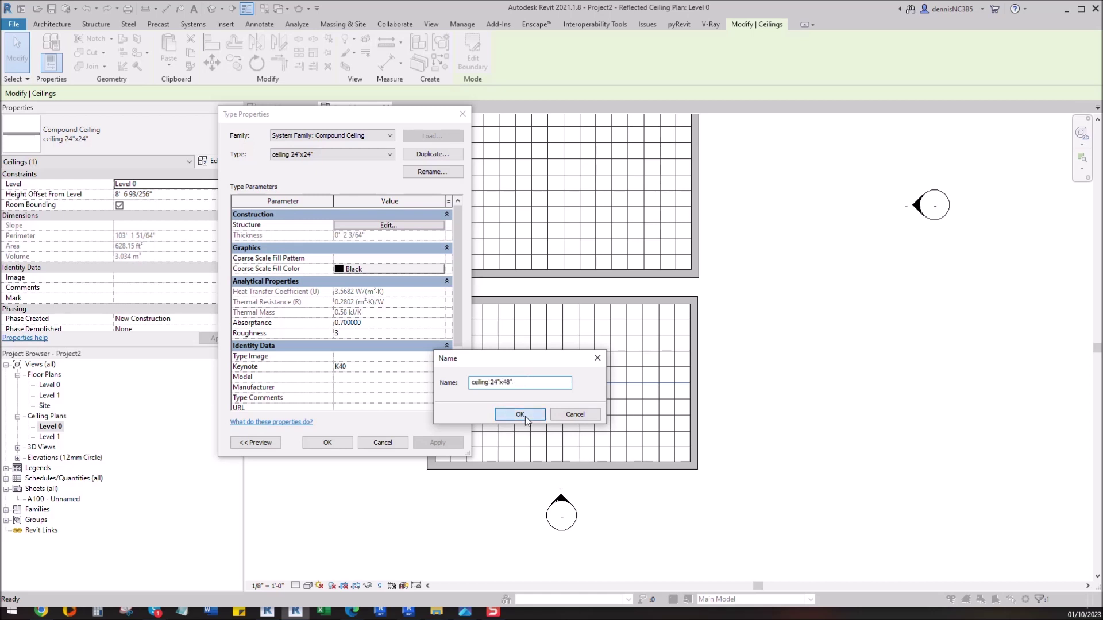
left_click(519, 415)
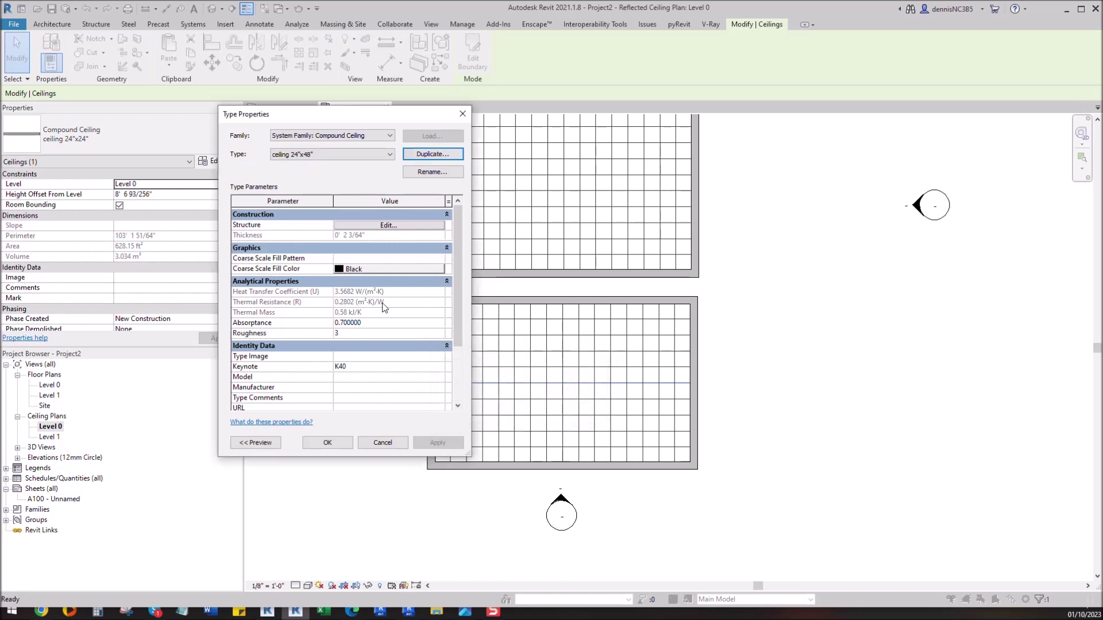
left_click(397, 228)
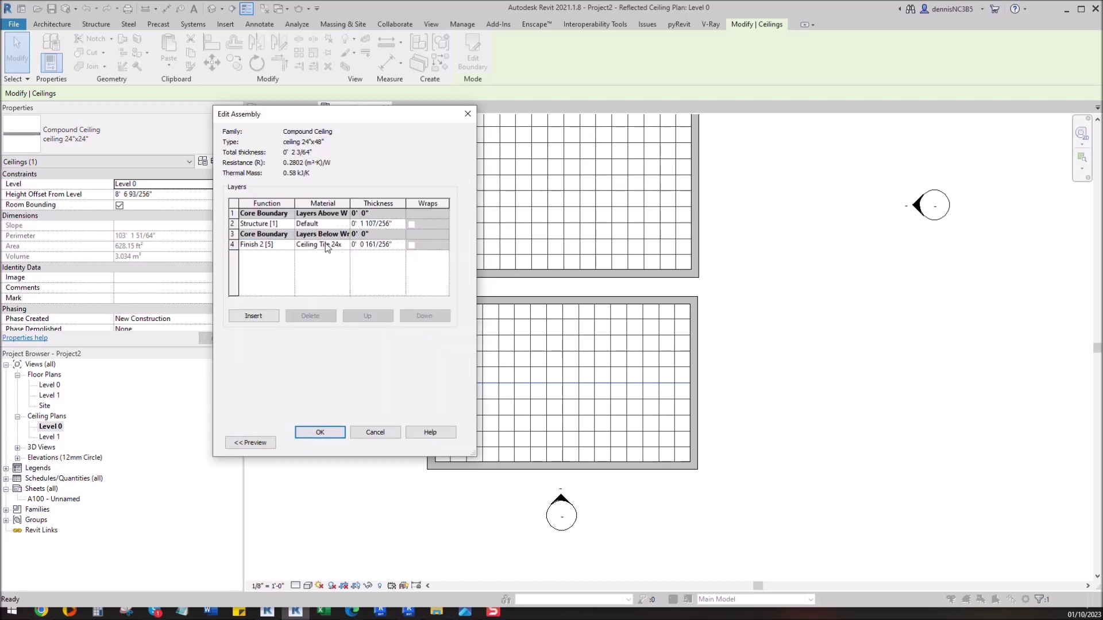
Duplicate the finish layer's Ceiling Tile 24x24 material as a new tile material
left_click(344, 245)
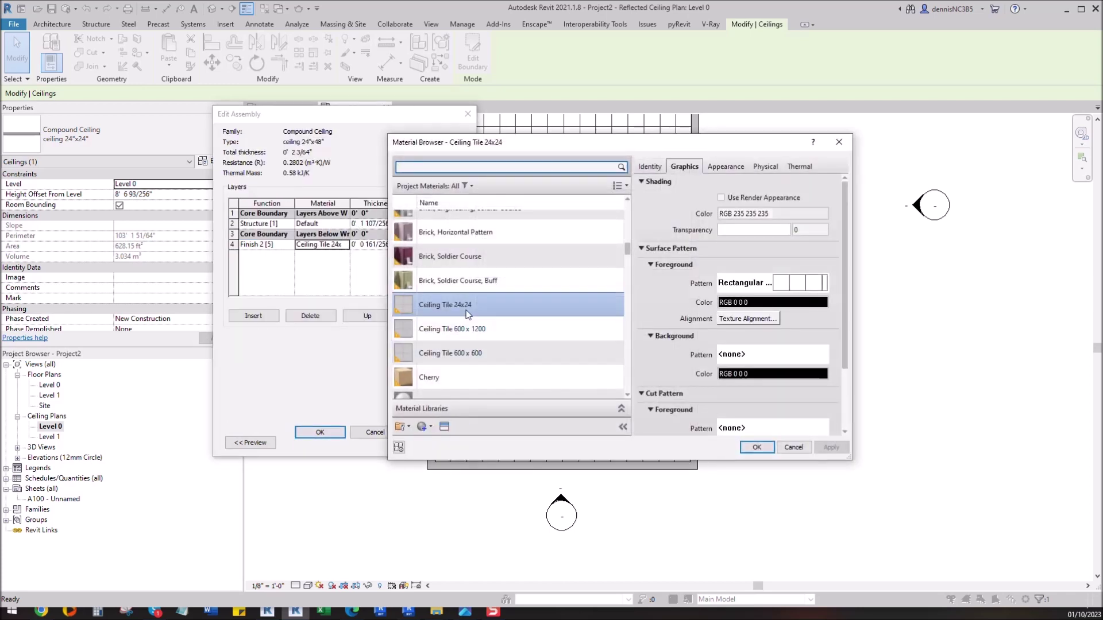
left_click(426, 426)
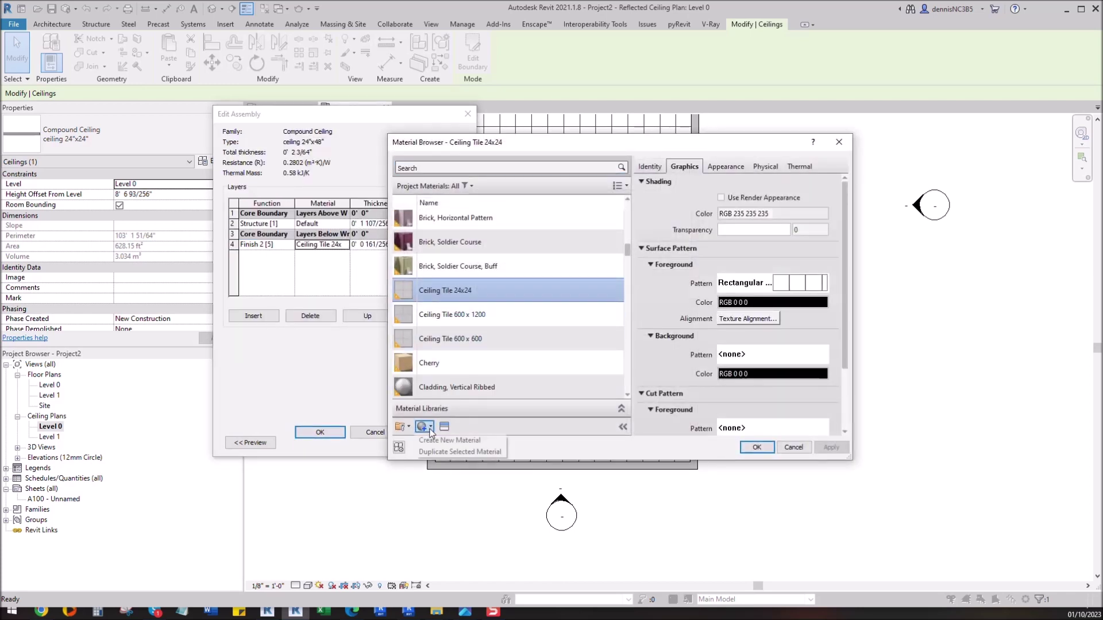
left_click(454, 452)
type("Ceiling Tile 24x48")
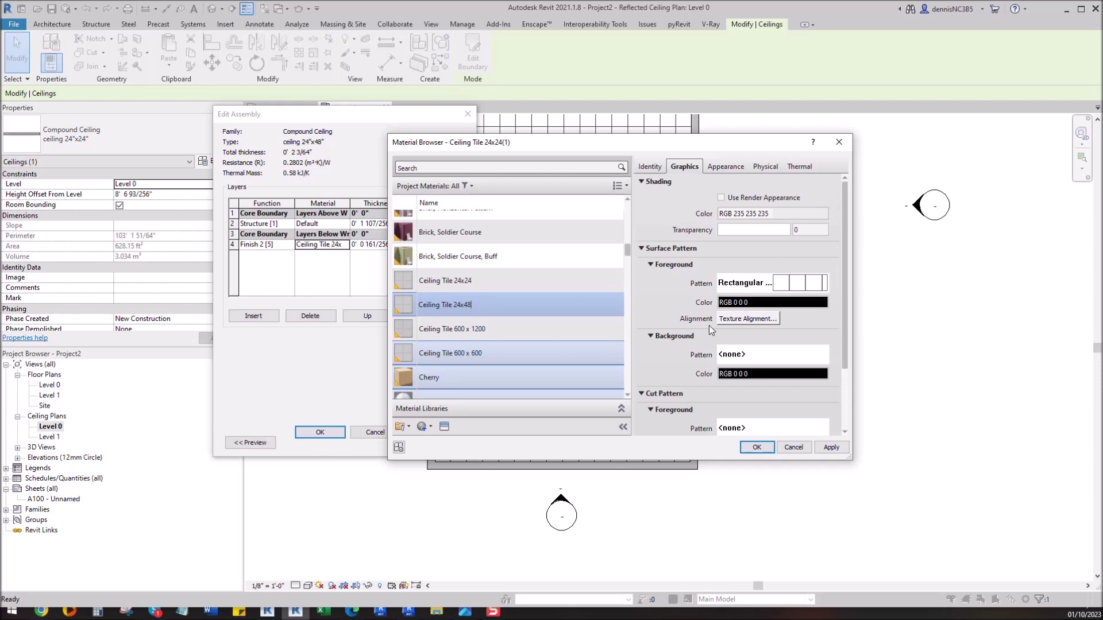
Duplicate the Rectangular 24x24 fill pattern as Rectangular 24x 48
left_click(776, 289)
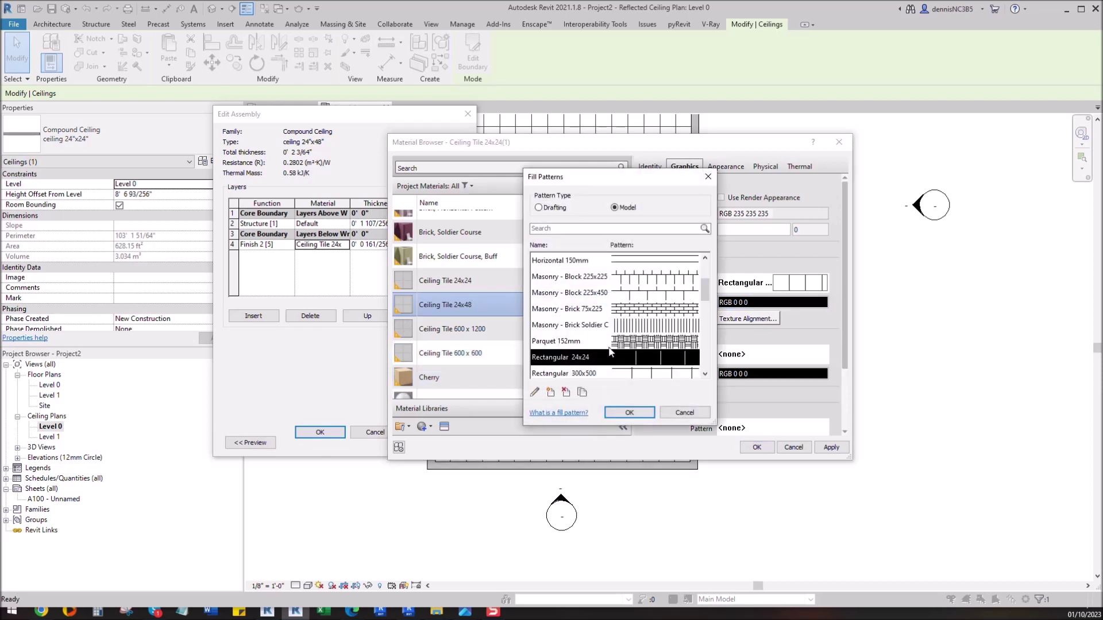
left_click(582, 392)
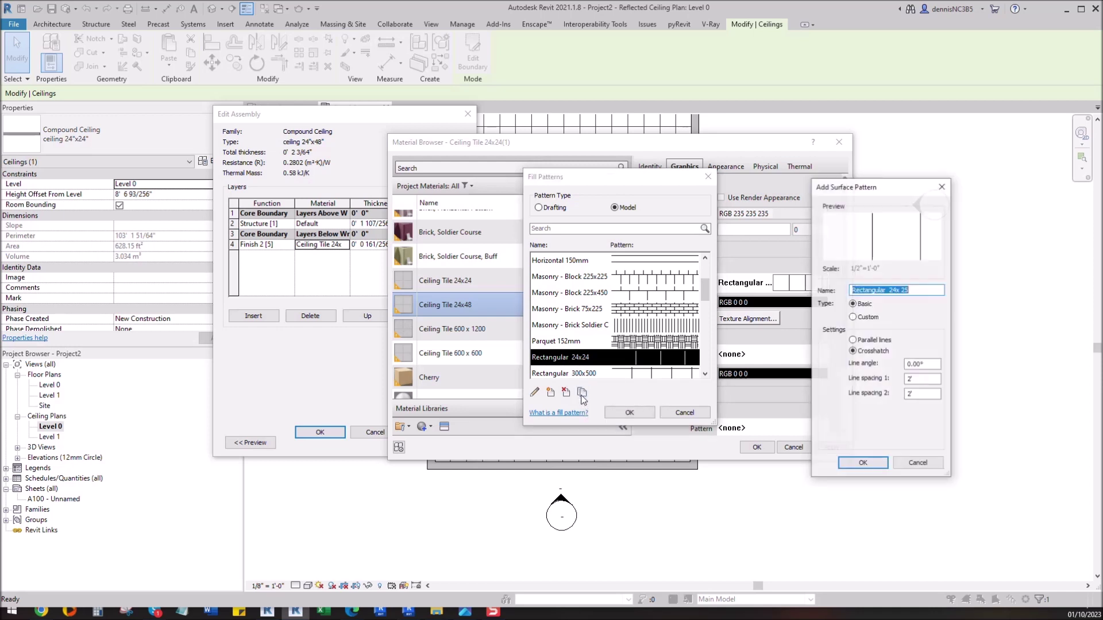
left_click(919, 291)
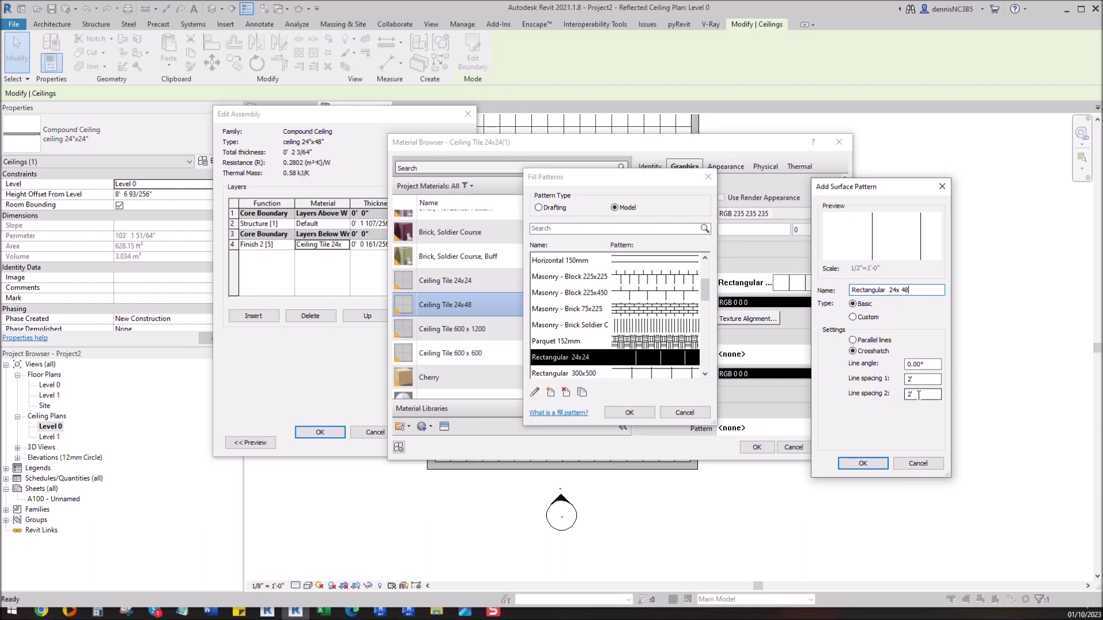
type("48")
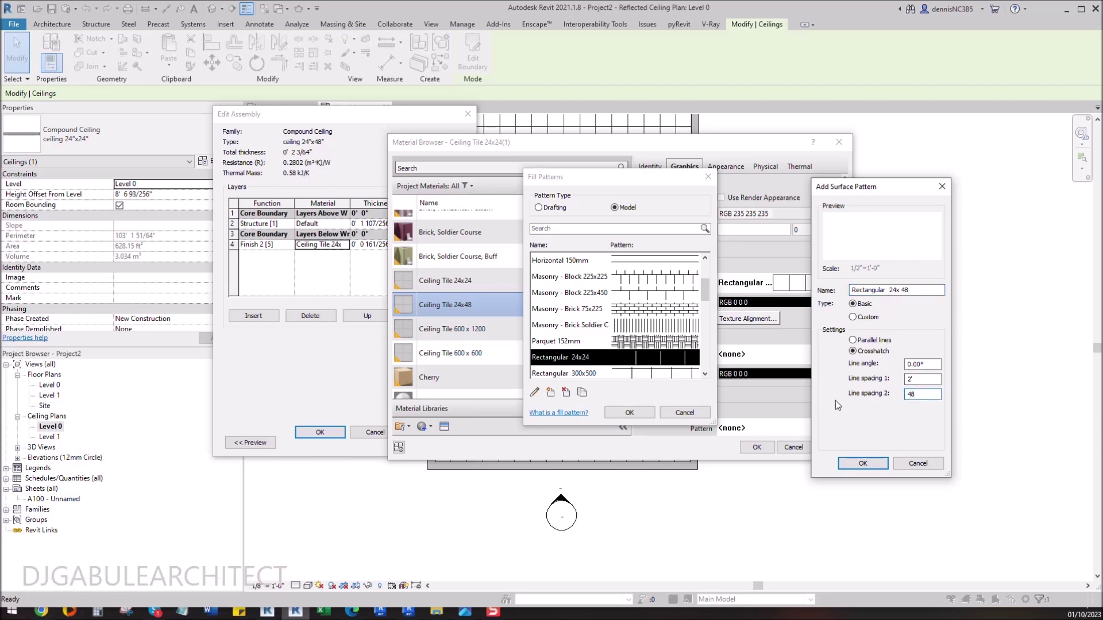
left_click(862, 463)
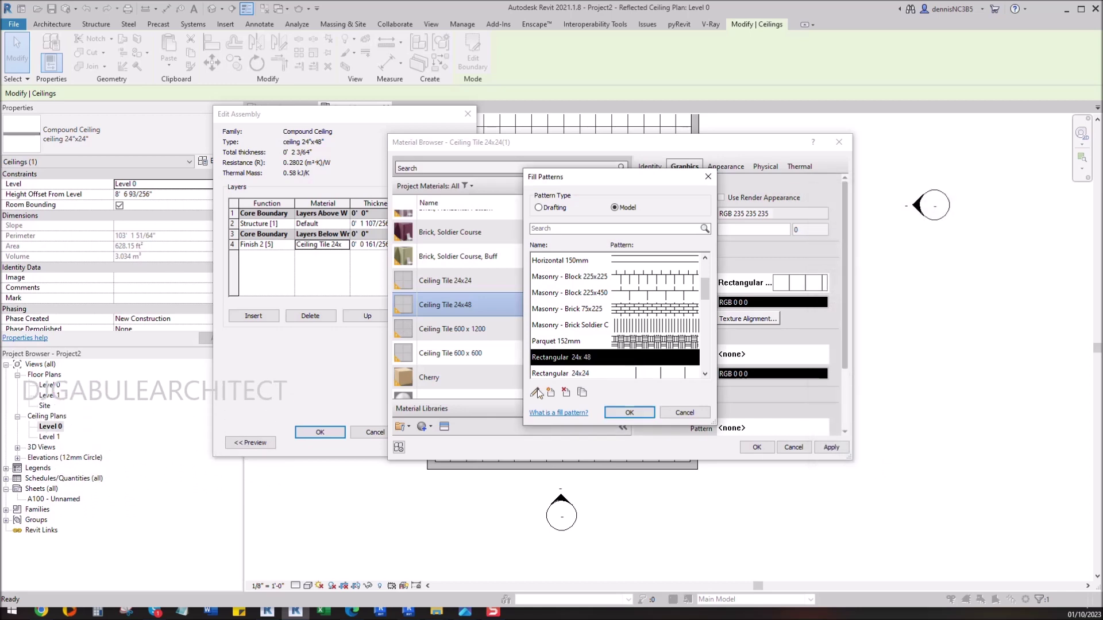
Assign the Rectangular 24x 48 pattern to the tile material and confirm all dialogs
left_click(628, 411)
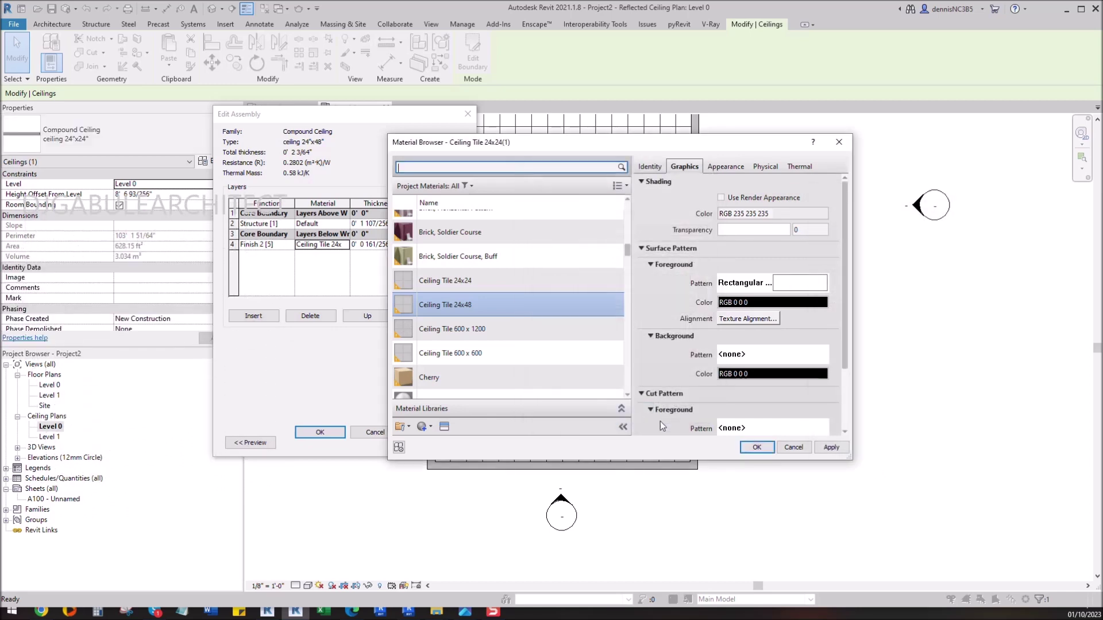
left_click(831, 447)
left_click(756, 447)
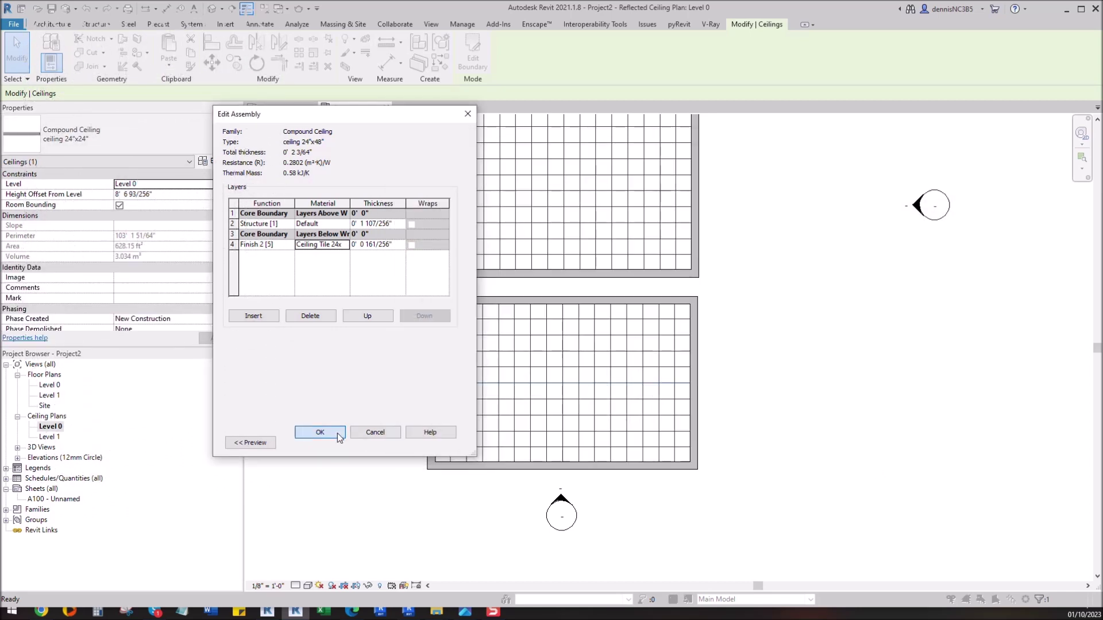
left_click(324, 432)
left_click(327, 442)
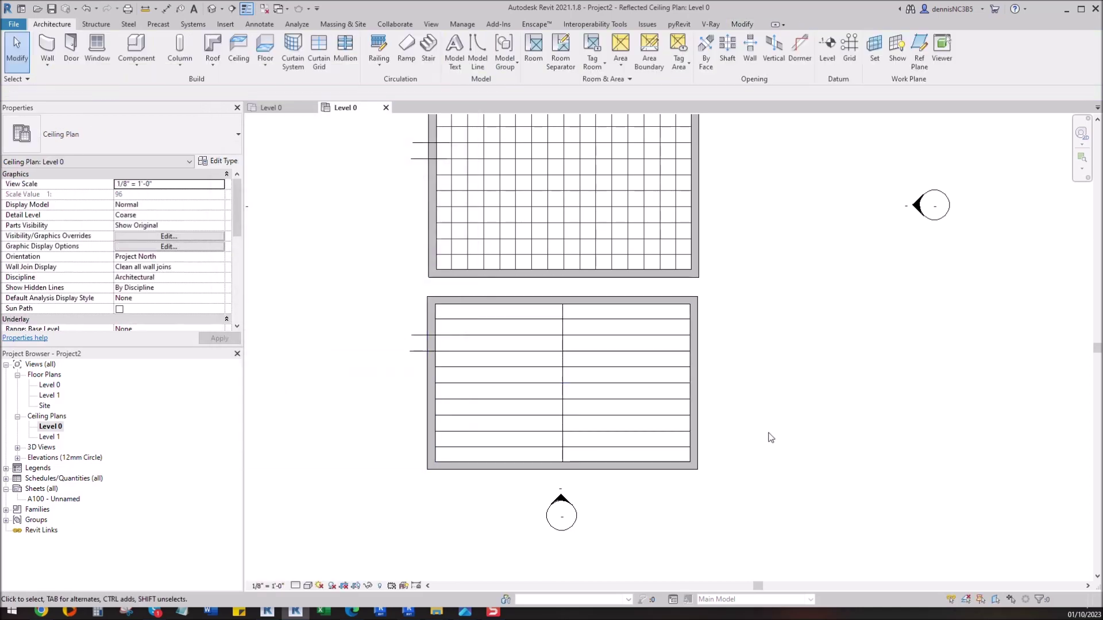
Open the Rectangular 24x 48 pattern settings from the lower ceiling's finish material
left_click(585, 374)
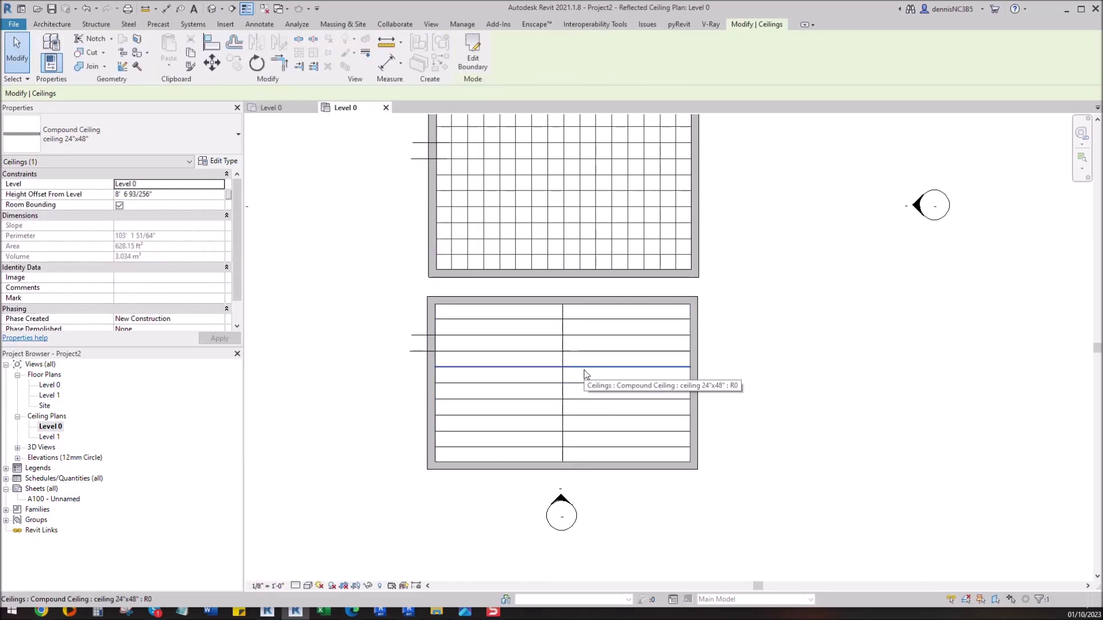
left_click(219, 161)
left_click(386, 225)
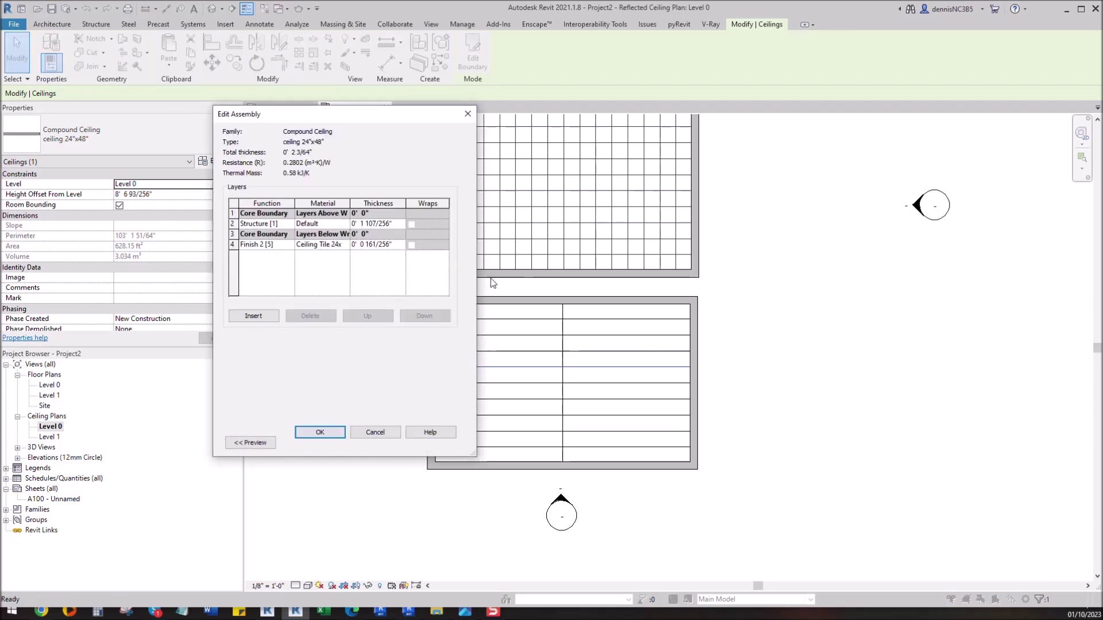
left_click(346, 246)
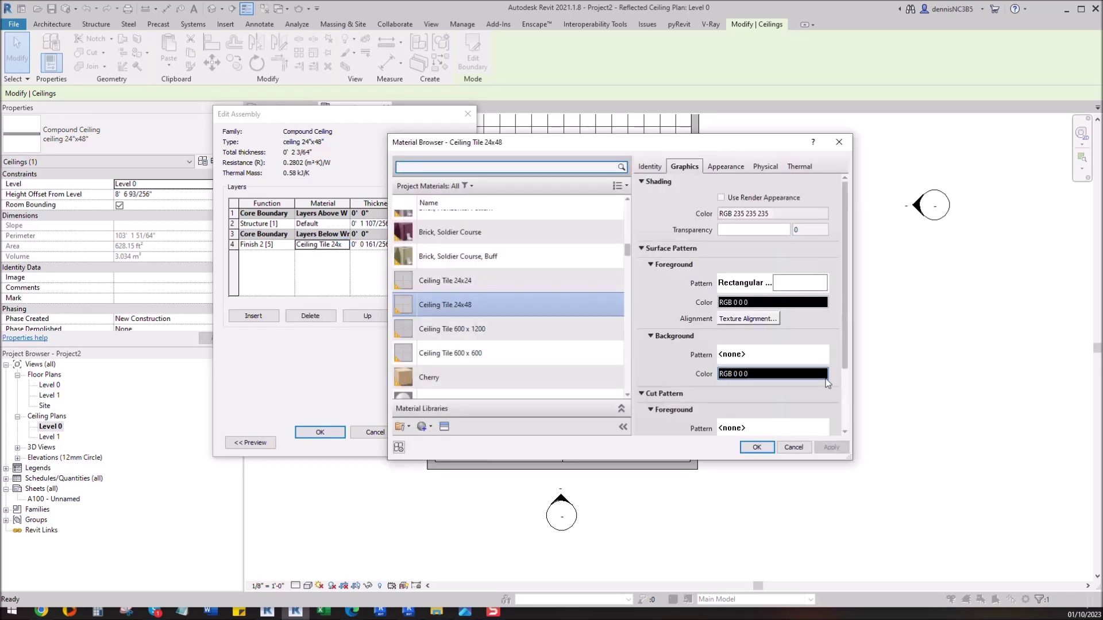
left_click(794, 285)
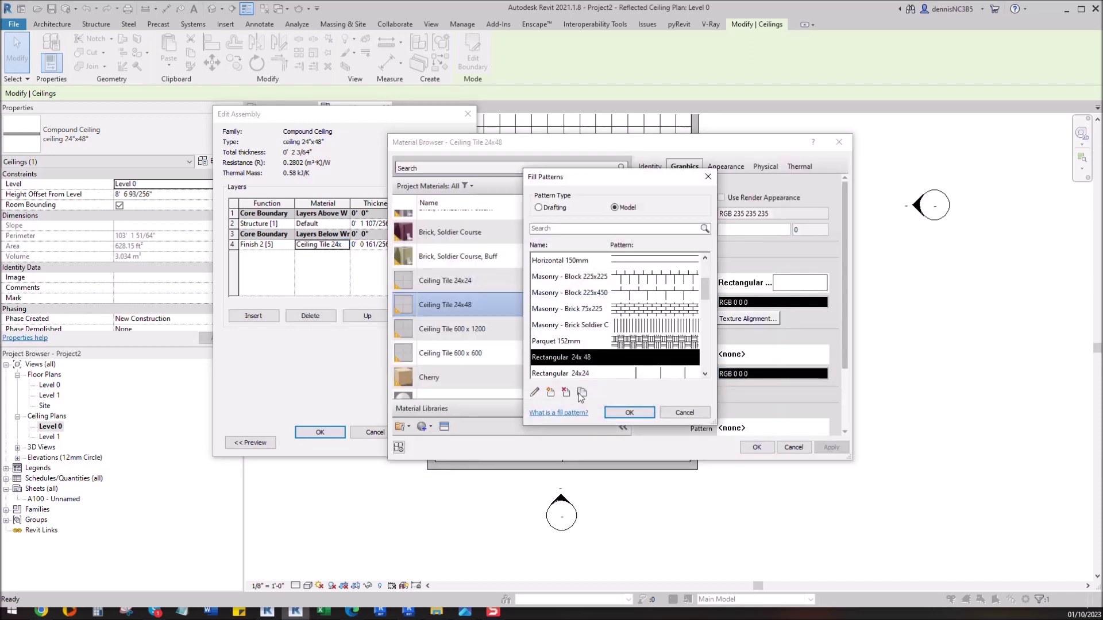
left_click(535, 393)
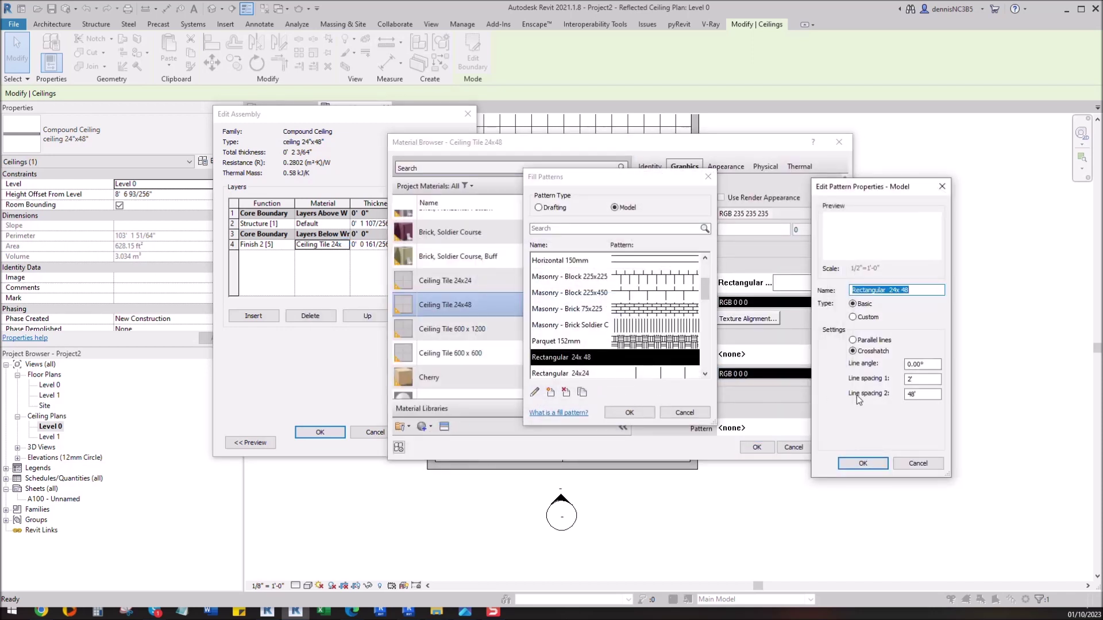
Change the pattern's second line spacing to 4' and confirm all dialogs
double_click(921, 395)
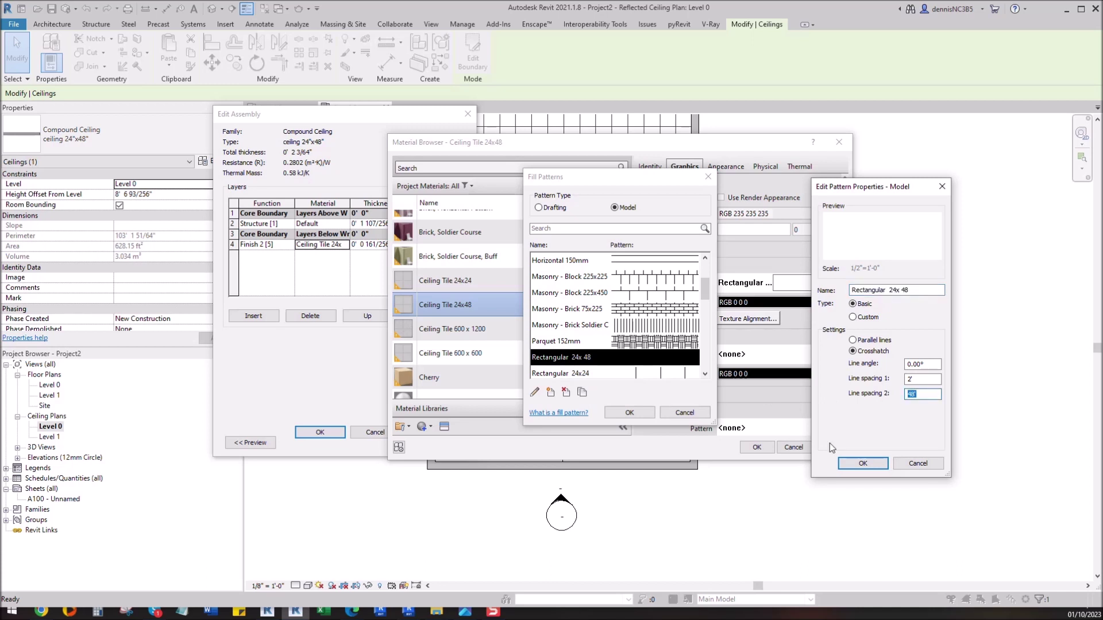
type("4")
left_click(863, 464)
left_click(647, 417)
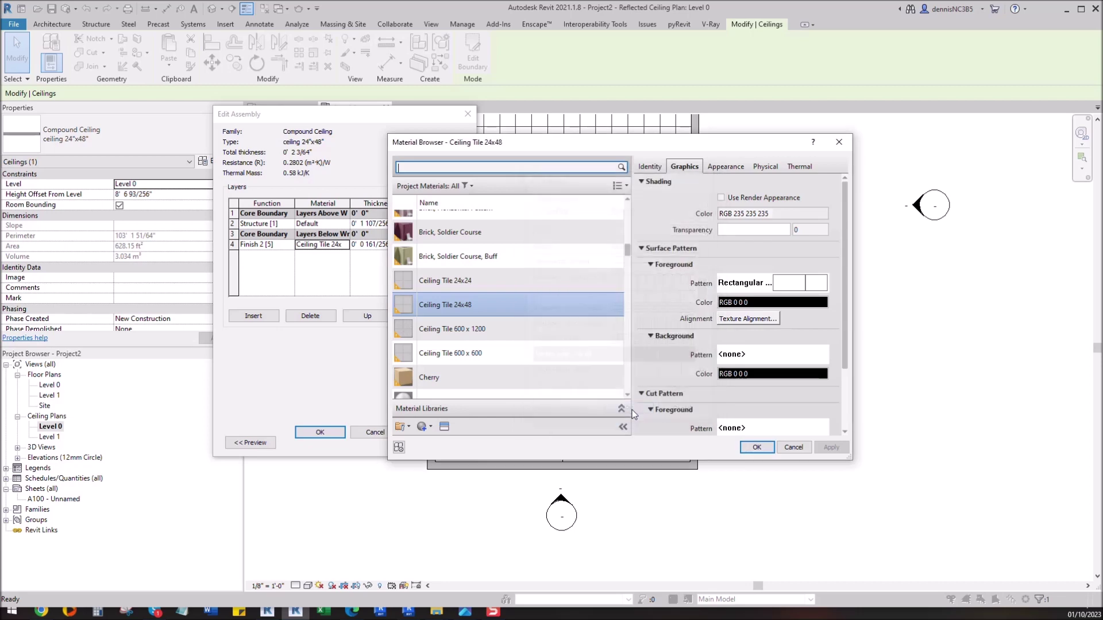
left_click(763, 447)
left_click(325, 434)
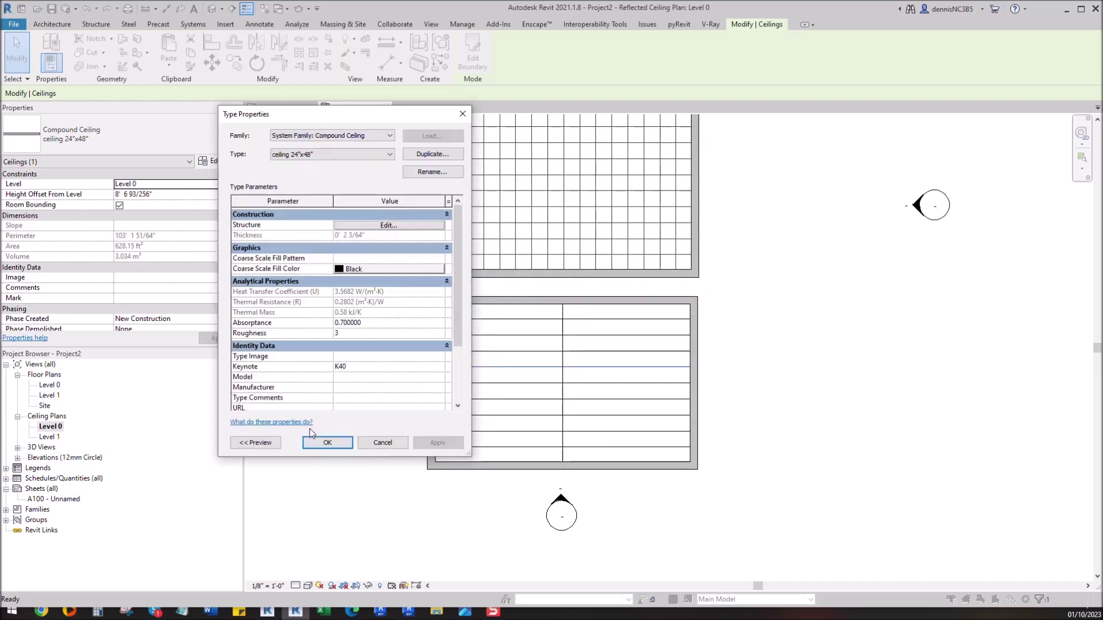
left_click(434, 444)
left_click(327, 443)
Deselect, zoom around the plan, and reselect the lower ceiling
left_click(698, 508)
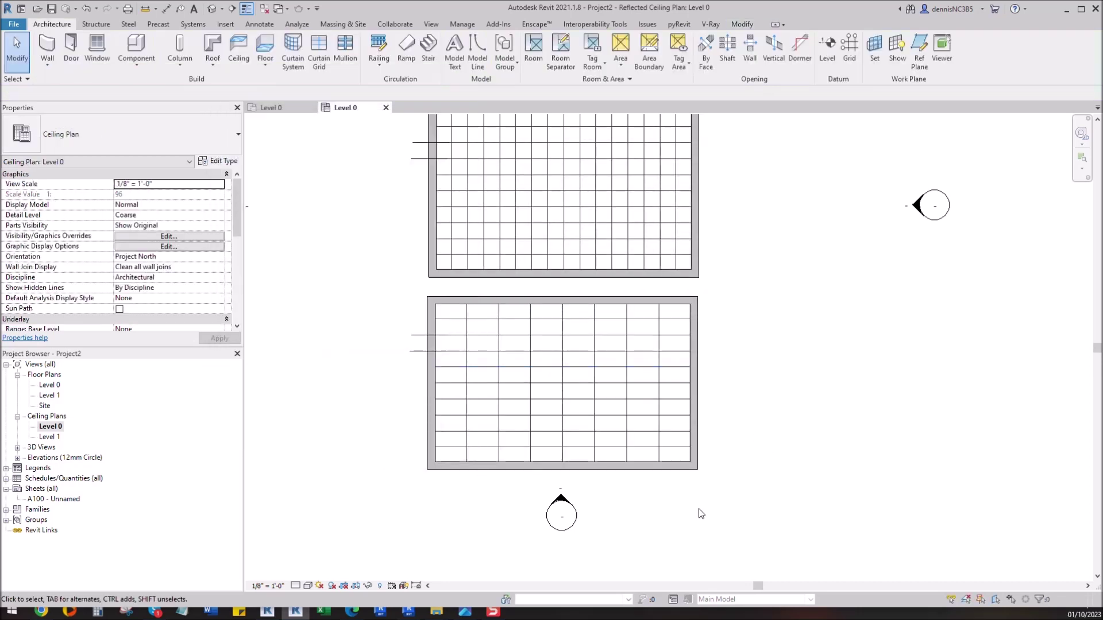
scroll(455, 393, "up", 2)
scroll(499, 350, "down", 2)
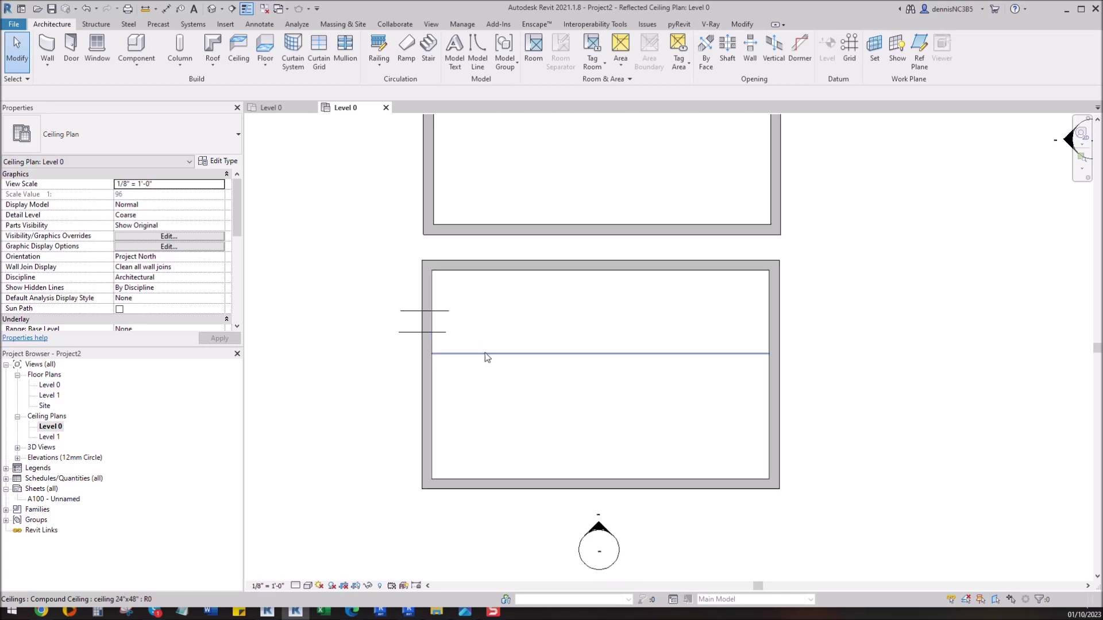
scroll(485, 359, "down", 2)
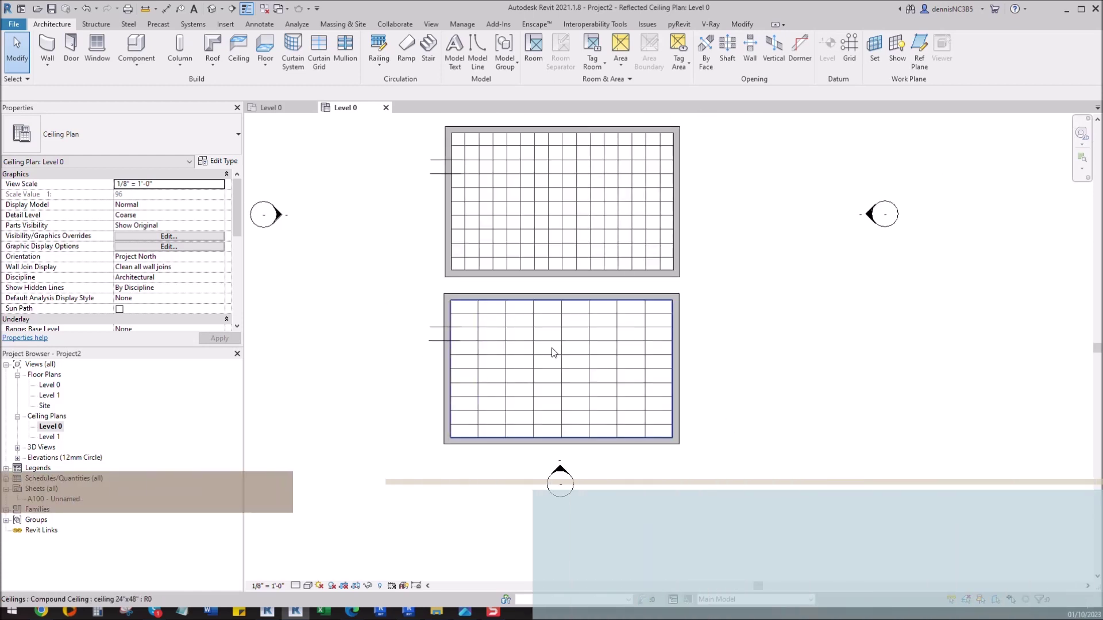
scroll(557, 348, "up", 3)
scroll(561, 351, "down", 2)
left_click(561, 345)
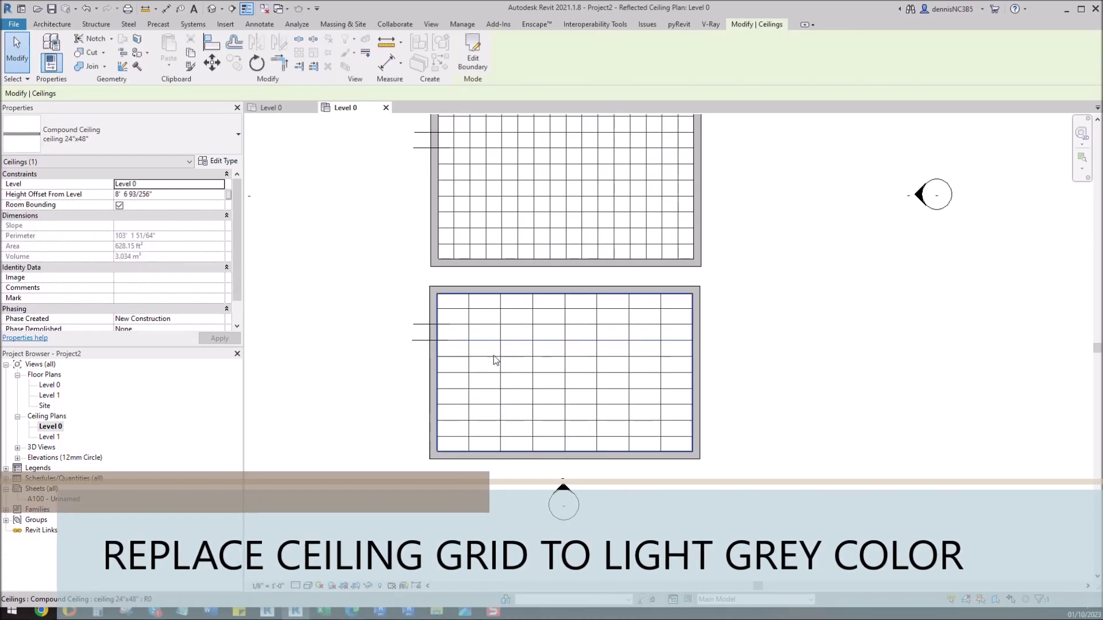
Set the finish material's surface pattern colour to light grey (192,192,192) and confirm back to Type Properties
left_click(221, 163)
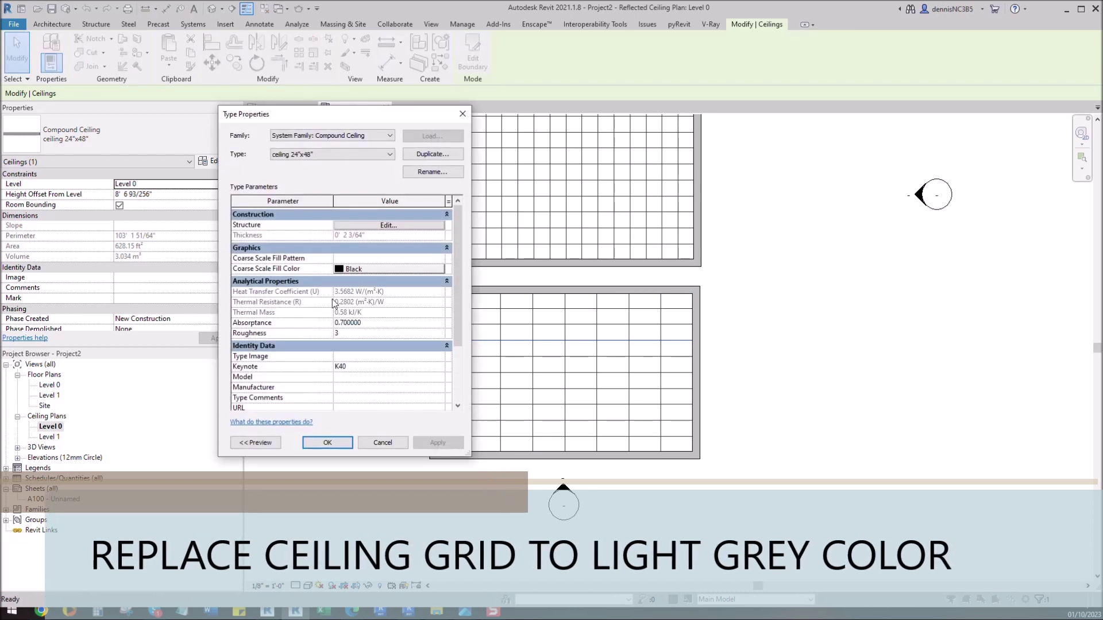
left_click(383, 226)
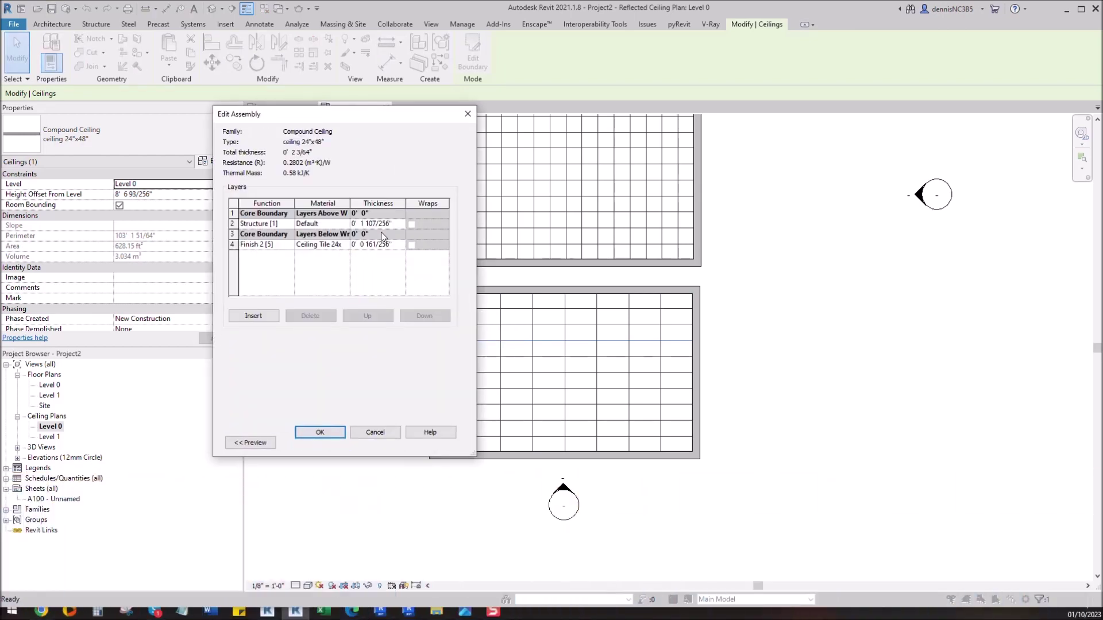
left_click(323, 249)
left_click(345, 244)
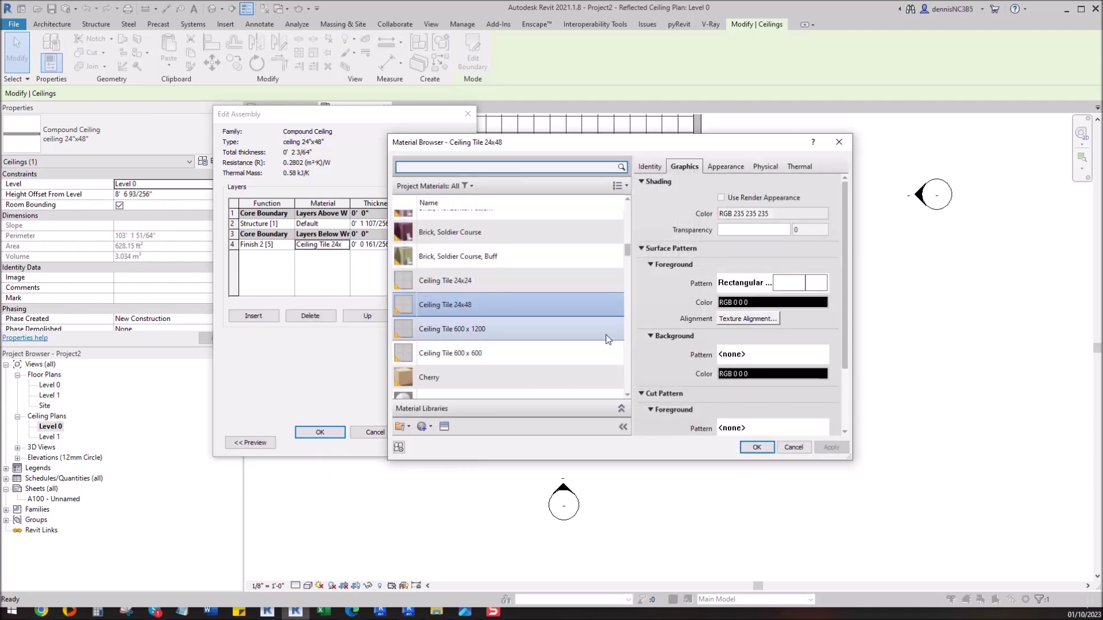
left_click(754, 303)
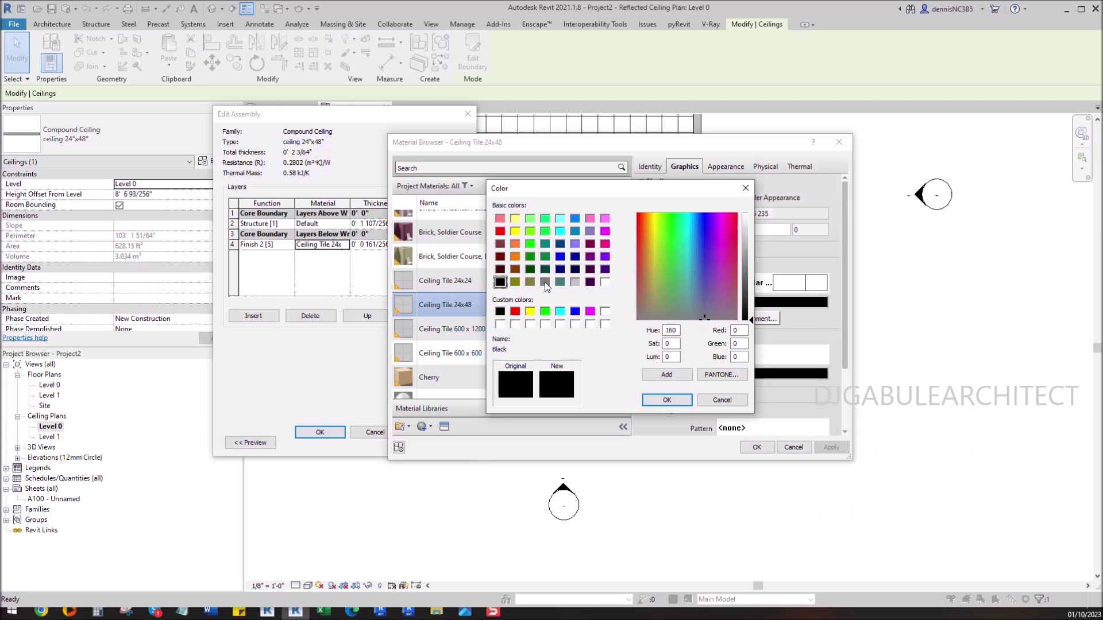
left_click(575, 282)
left_click(668, 399)
left_click(763, 453)
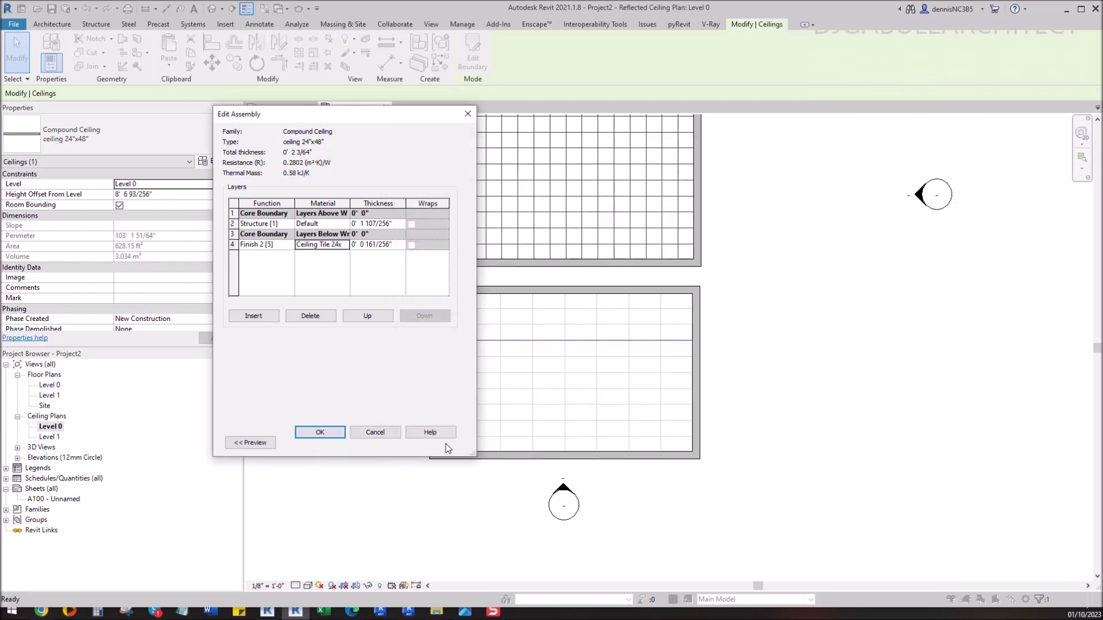
left_click(340, 435)
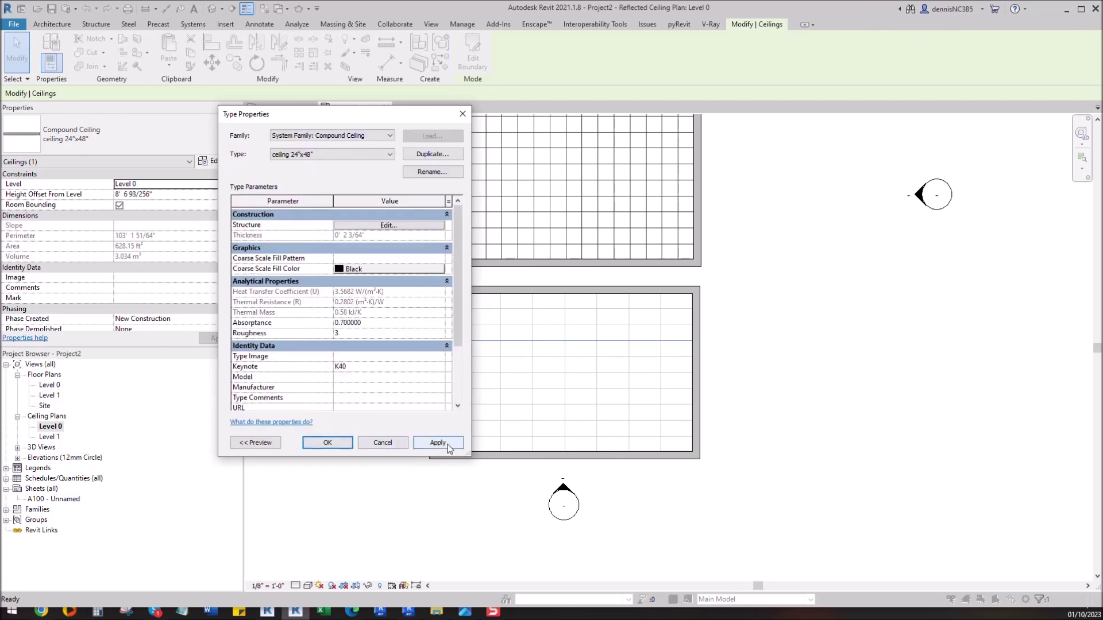
left_click(343, 445)
Zoom around the plan, selecting and deselecting the lower ceiling to check its light grey grid
scroll(596, 414, "up", 2)
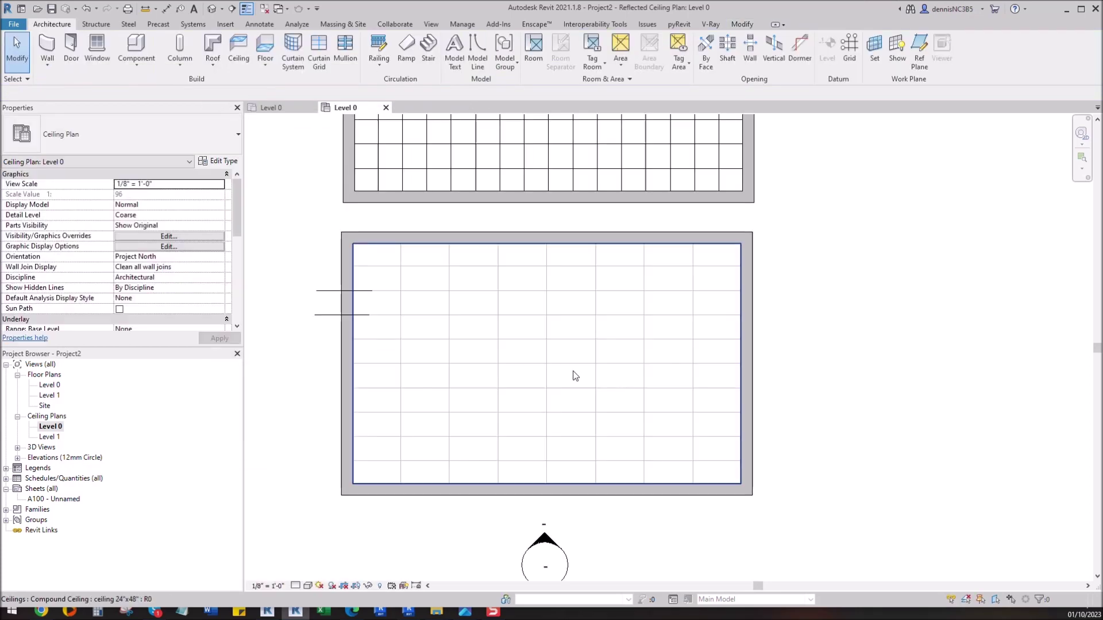
left_click(575, 373)
scroll(632, 402, "down", 3)
left_click(752, 383)
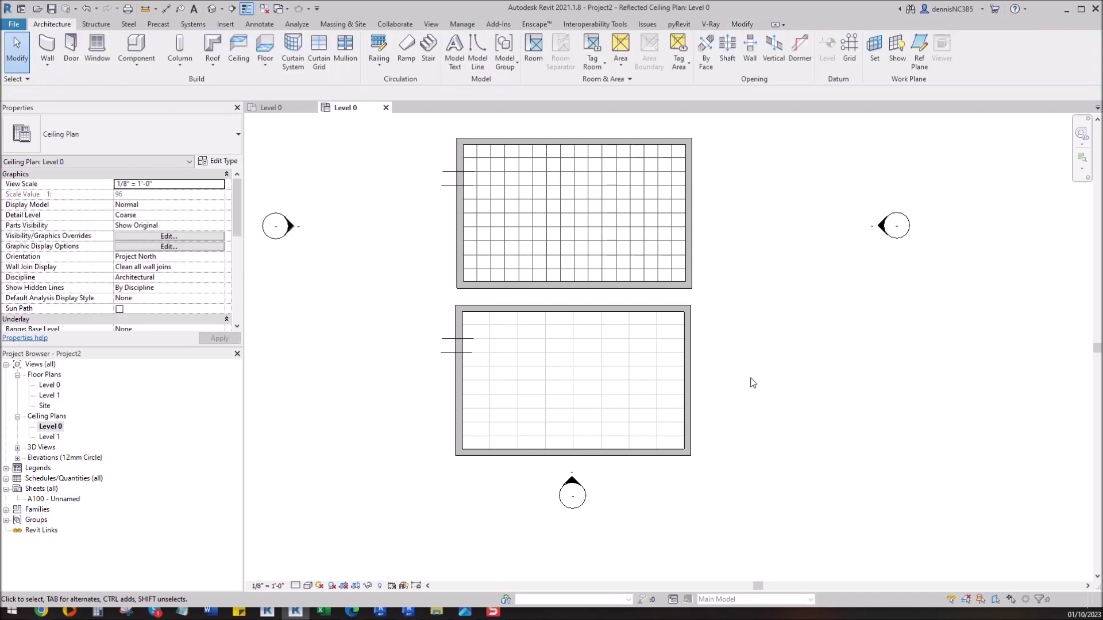